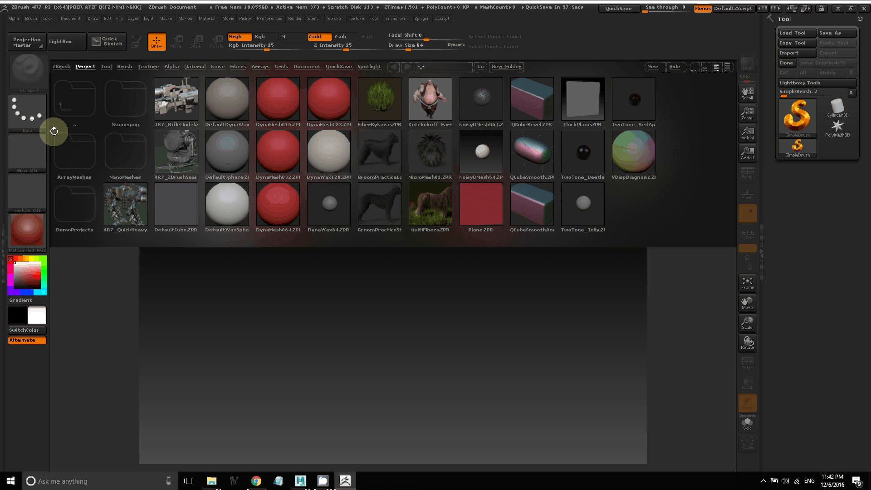
# Step: Load the DynaMesh016 sphere project from the LightBox project library
pyautogui.click(68, 45)
pyautogui.click(68, 44)
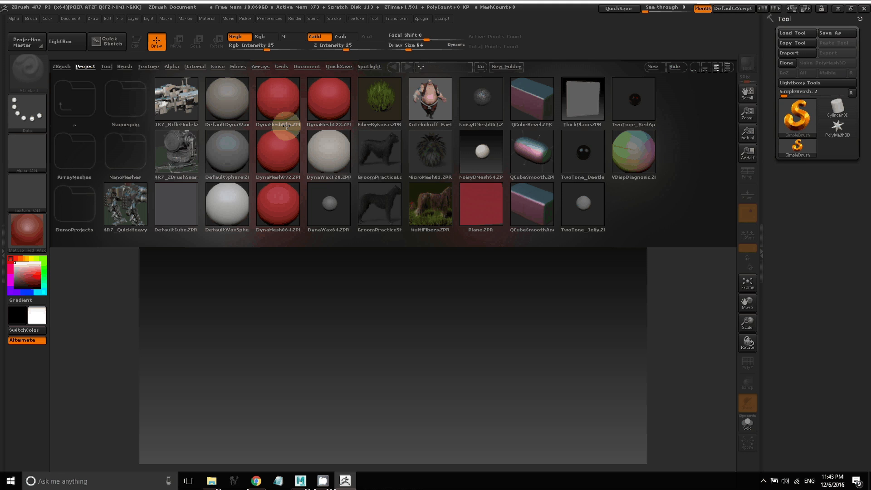
pyautogui.doubleClick(281, 101)
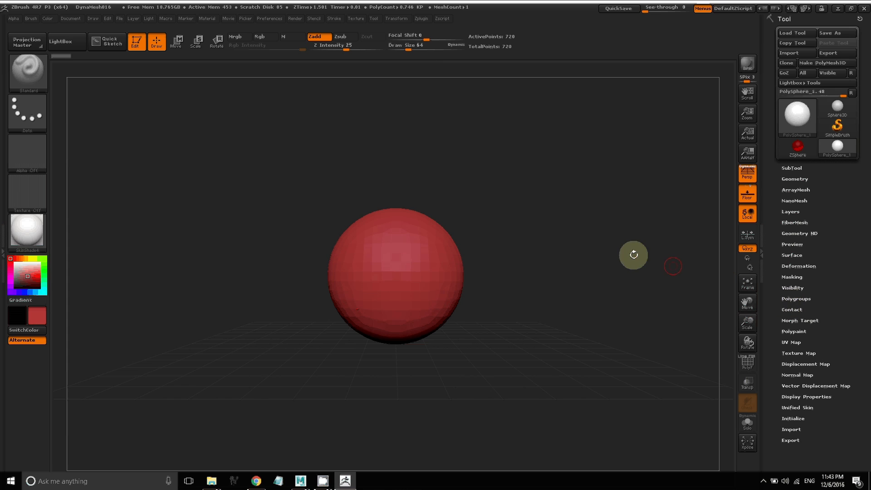
# Step: Adjust the brush's draw size to 192
pyautogui.moveTo(409, 50)
pyautogui.mouseDown()
pyautogui.moveTo(443, 51)
pyautogui.moveTo(408, 53)
pyautogui.moveTo(442, 51)
pyautogui.moveTo(415, 51)
pyautogui.moveTo(431, 50)
pyautogui.mouseUp()
pyautogui.press('s')
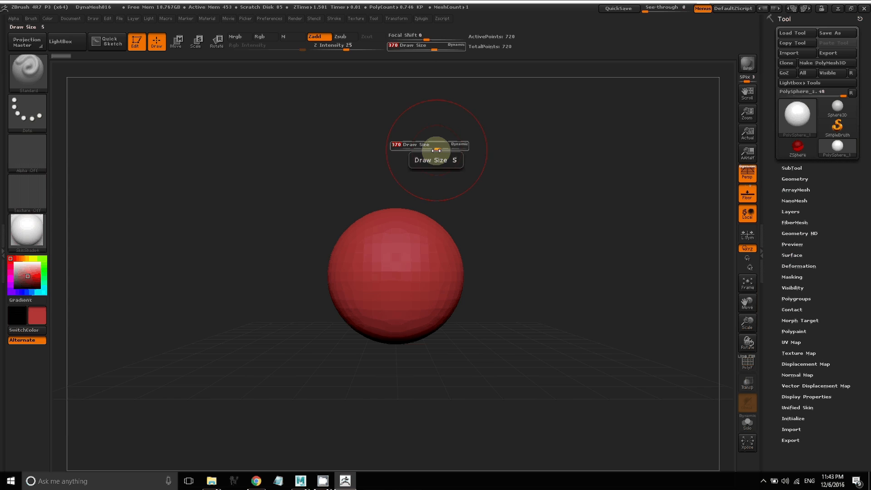
pyautogui.moveTo(430, 153)
pyautogui.mouseDown()
pyautogui.moveTo(453, 150)
pyautogui.moveTo(406, 151)
pyautogui.moveTo(463, 154)
pyautogui.moveTo(420, 151)
pyautogui.mouseUp()
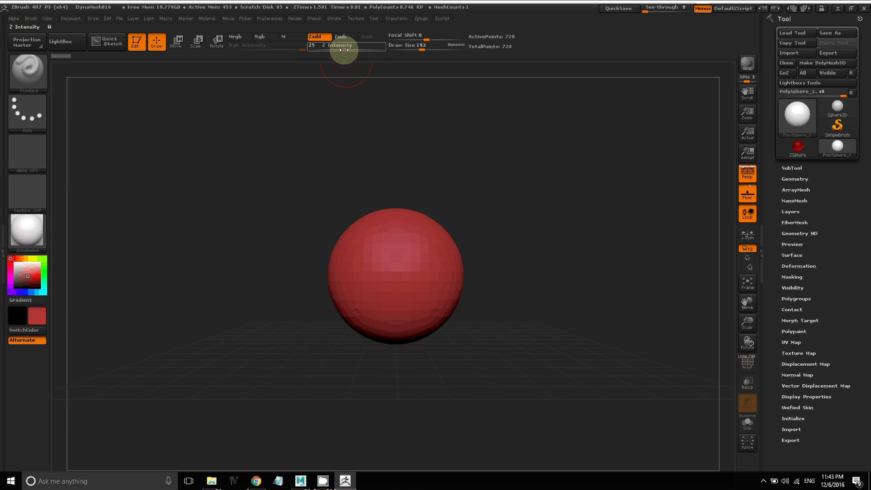
pyautogui.moveTo(749, 300)
pyautogui.mouseDown()
pyautogui.moveTo(731, 300)
pyautogui.moveTo(742, 301)
pyautogui.mouseUp()
pyautogui.moveTo(745, 320)
pyautogui.mouseDown()
pyautogui.moveTo(765, 321)
pyautogui.moveTo(700, 321)
pyautogui.moveTo(728, 325)
pyautogui.moveTo(728, 346)
pyautogui.moveTo(767, 342)
pyautogui.moveTo(706, 342)
pyautogui.moveTo(748, 340)
pyautogui.mouseUp()
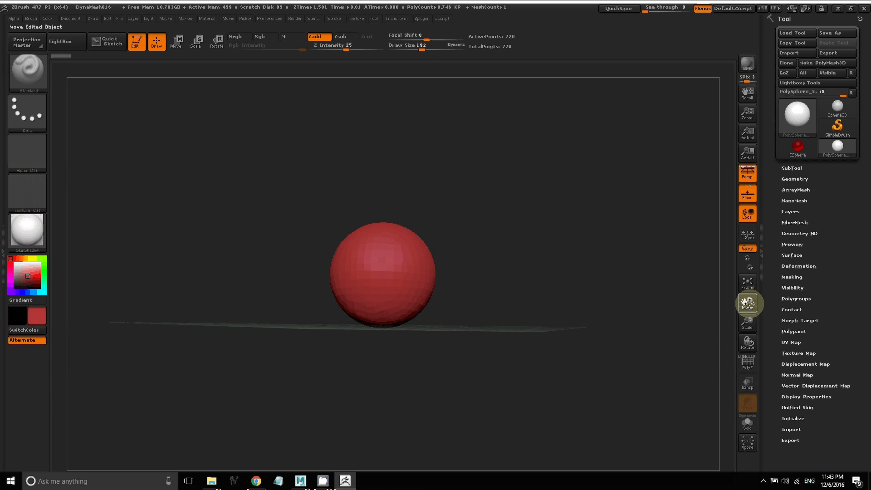
pyautogui.moveTo(748, 304)
pyautogui.mouseDown()
pyautogui.moveTo(665, 304)
pyautogui.moveTo(791, 306)
pyautogui.moveTo(692, 304)
pyautogui.moveTo(749, 305)
pyautogui.moveTo(723, 306)
pyautogui.moveTo(737, 305)
pyautogui.mouseUp()
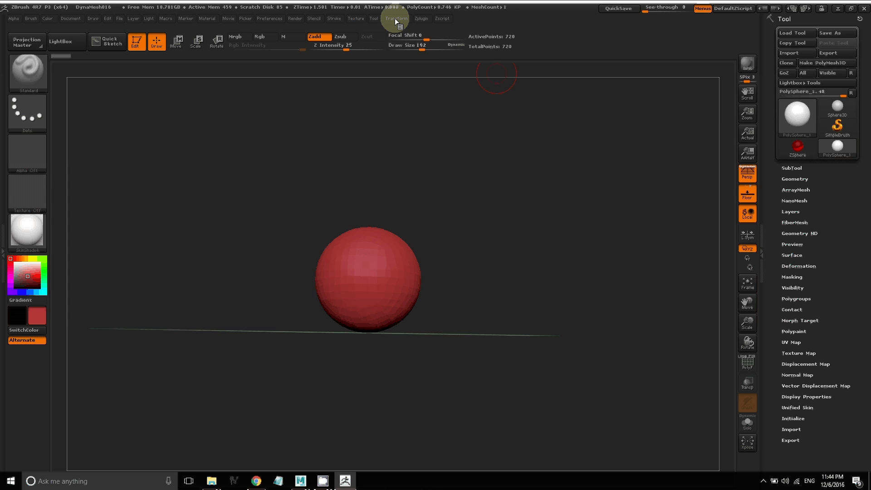
# Step: Toggle Activate Symmetry off for the sphere and back on with the X axis
pyautogui.click(395, 18)
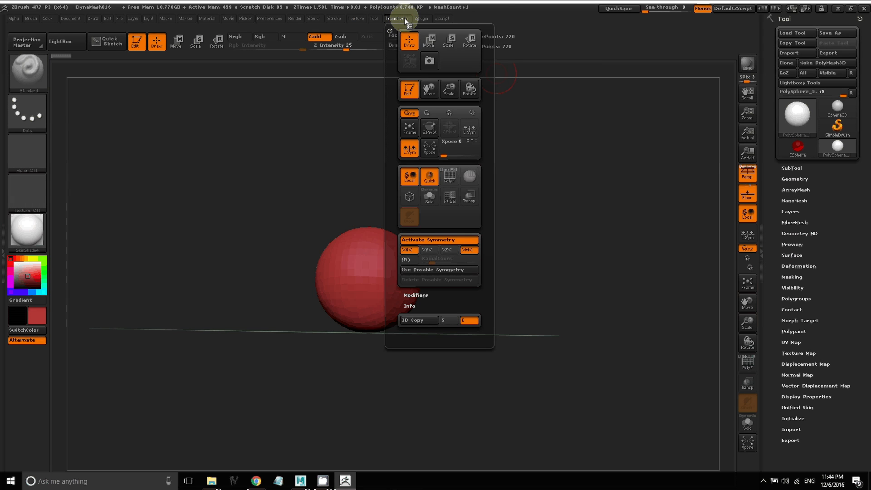
pyautogui.click(455, 239)
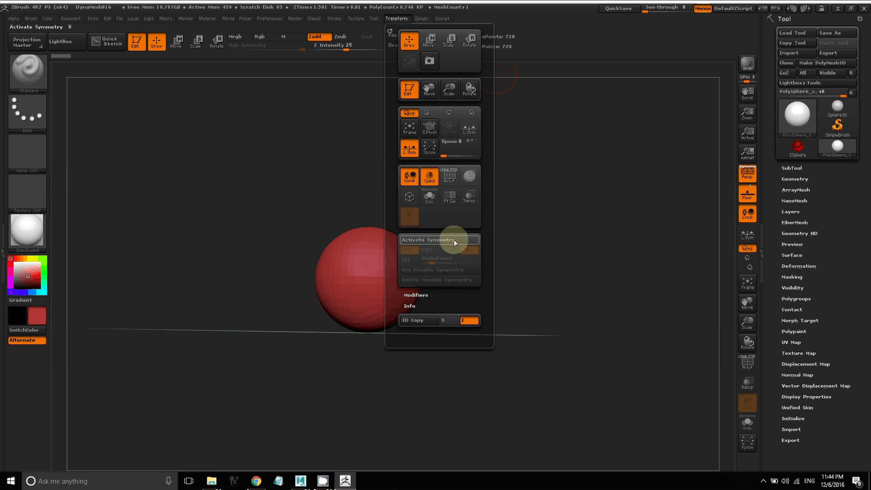
pyautogui.click(454, 240)
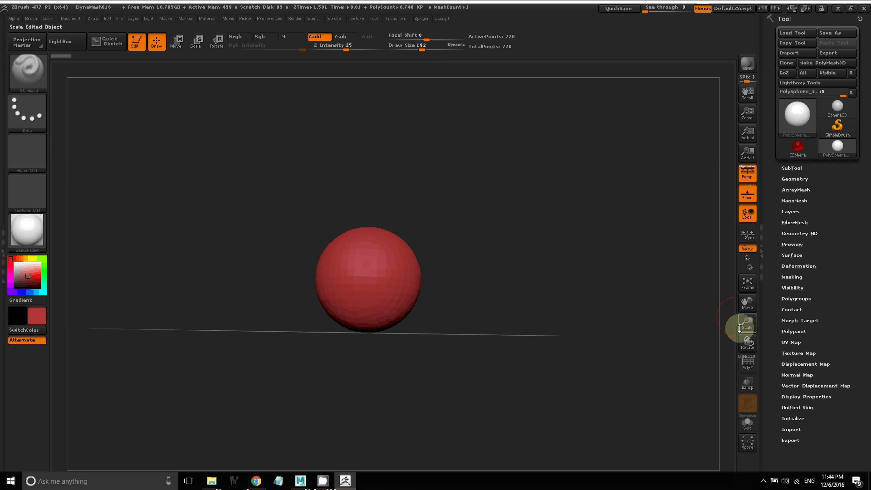
# Step: Enlarge the draw size to 485 and bulge both sides of the sphere symmetrically with the Standard brush
pyautogui.moveTo(748, 343); pyautogui.dragTo(553, 295)
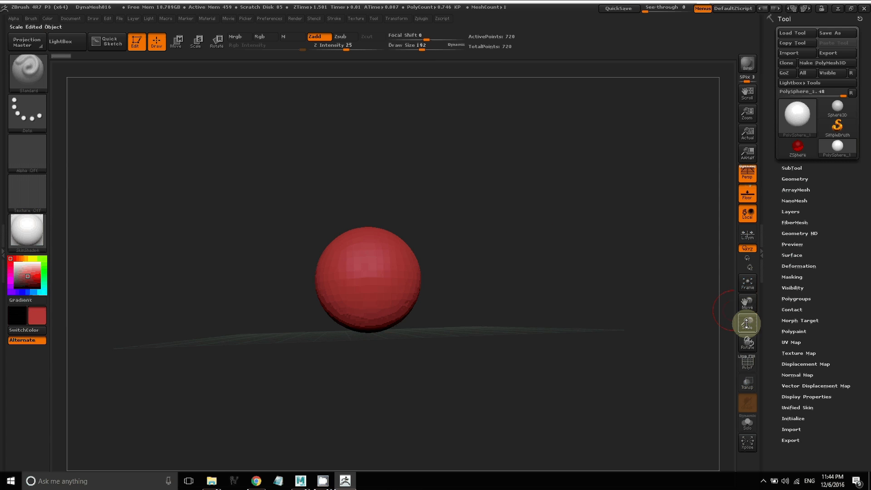
pyautogui.moveTo(748, 320); pyautogui.dragTo(754, 342)
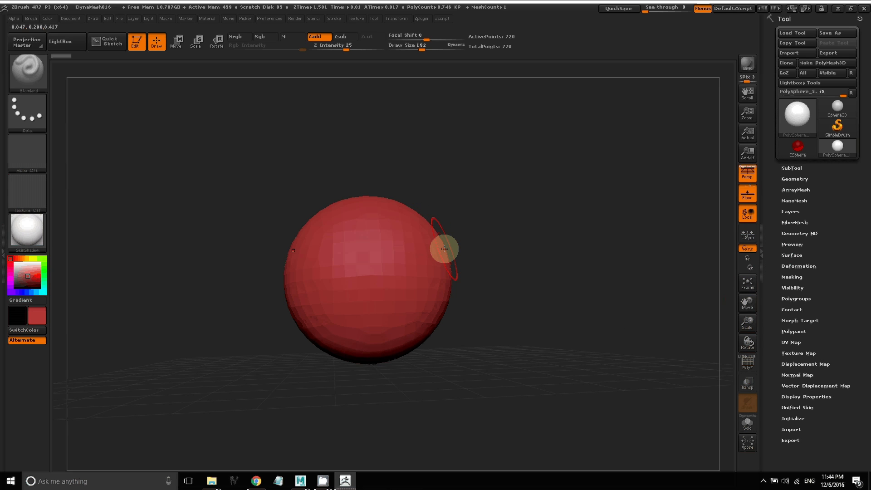
pyautogui.press('s')
pyautogui.moveTo(451, 249); pyautogui.dragTo(452, 249)
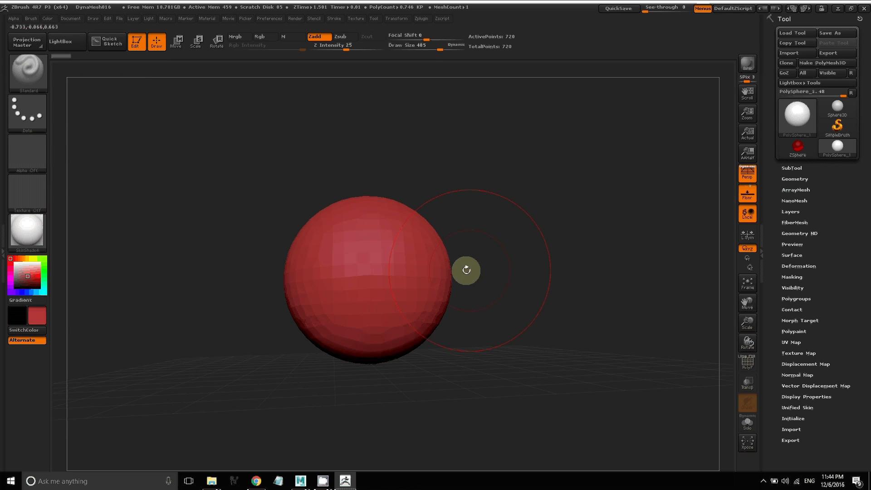
pyautogui.moveTo(418, 266)
pyautogui.mouseDown()
pyautogui.moveTo(431, 311)
pyautogui.moveTo(430, 291)
pyautogui.moveTo(458, 272)
pyautogui.moveTo(428, 285)
pyautogui.moveTo(455, 254)
pyautogui.moveTo(466, 296)
pyautogui.moveTo(475, 258)
pyautogui.moveTo(461, 293)
pyautogui.moveTo(449, 253)
pyautogui.moveTo(475, 251)
pyautogui.moveTo(466, 244)
pyautogui.mouseUp()
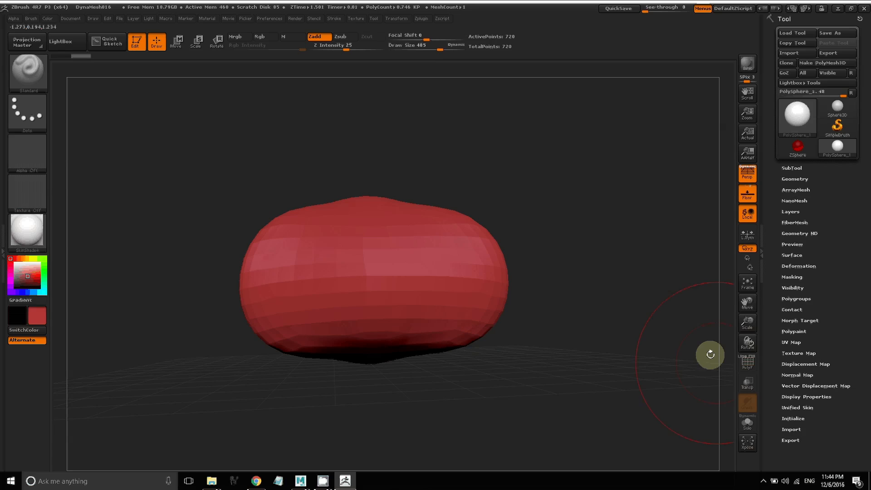
# Step: Smooth the bulged mesh and its crease, lowering the Smooth brush's Z Intensity to 19 for a gentler pass
pyautogui.moveTo(747, 340)
pyautogui.mouseDown()
pyautogui.moveTo(762, 346)
pyautogui.moveTo(717, 356)
pyautogui.moveTo(732, 352)
pyautogui.moveTo(680, 340)
pyautogui.mouseUp()
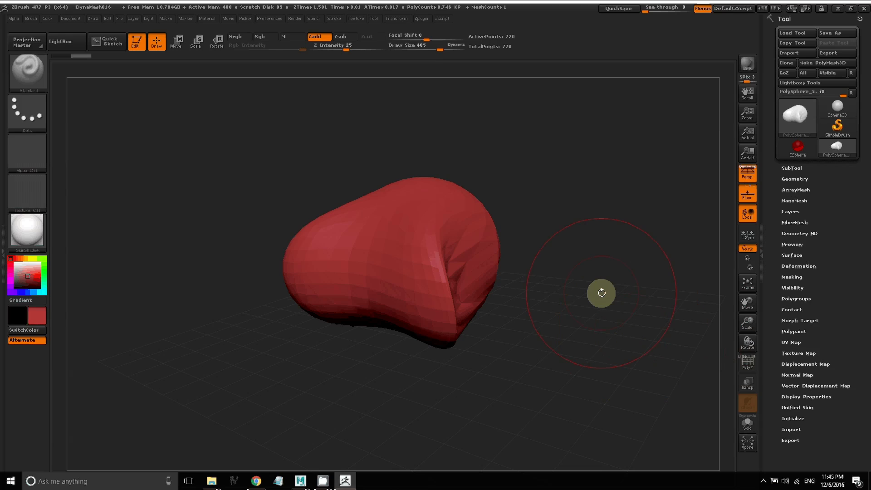
pyautogui.press('shift')
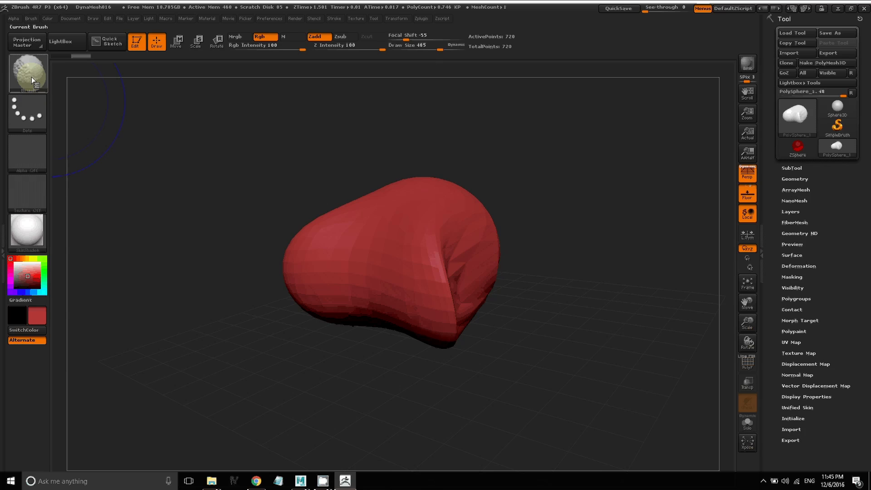
pyautogui.moveTo(459, 268); pyautogui.dragTo(442, 274)
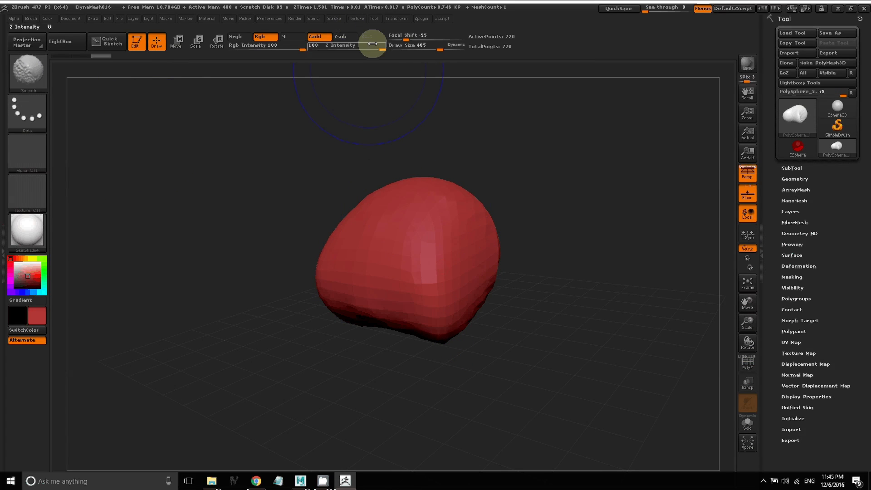
pyautogui.moveTo(376, 44); pyautogui.dragTo(342, 51)
pyautogui.moveTo(428, 262)
pyautogui.mouseDown()
pyautogui.moveTo(435, 266)
pyautogui.moveTo(424, 278)
pyautogui.moveTo(437, 248)
pyautogui.moveTo(425, 250)
pyautogui.mouseUp()
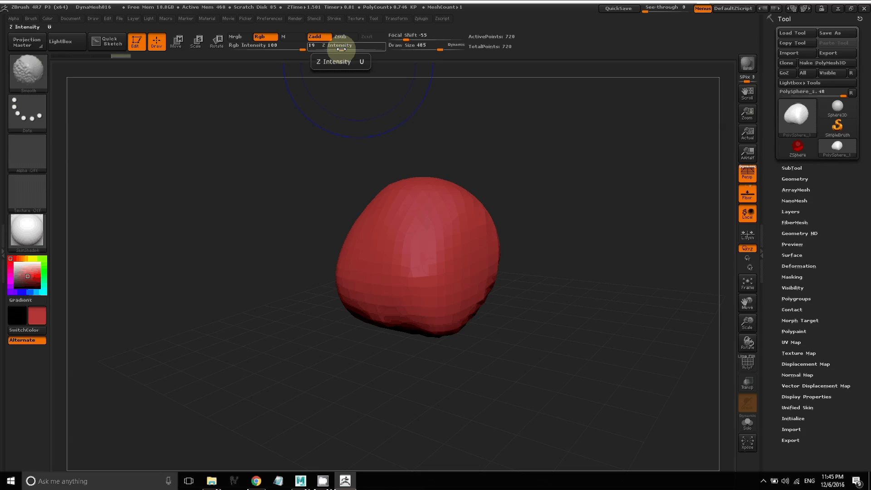
# Step: Build up the sides and underside of the form with the ClayBuildup brush, smoothing between strokes
pyautogui.click(25, 73)
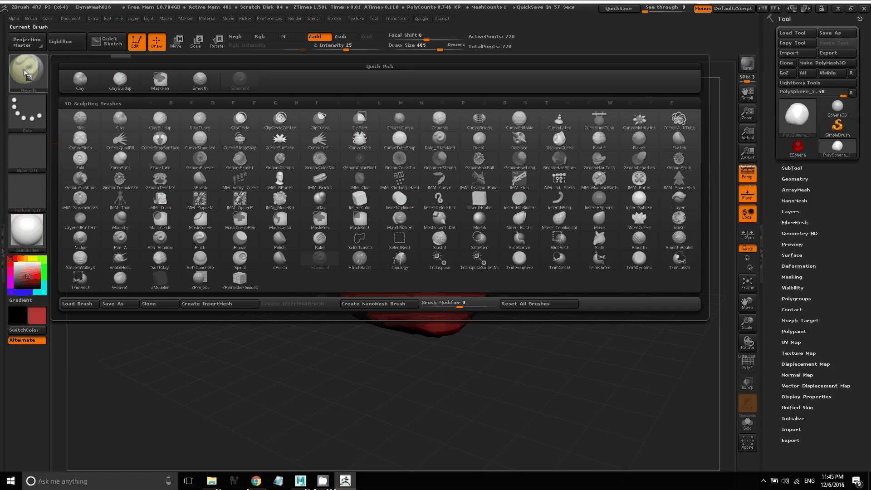
pyautogui.click(119, 82)
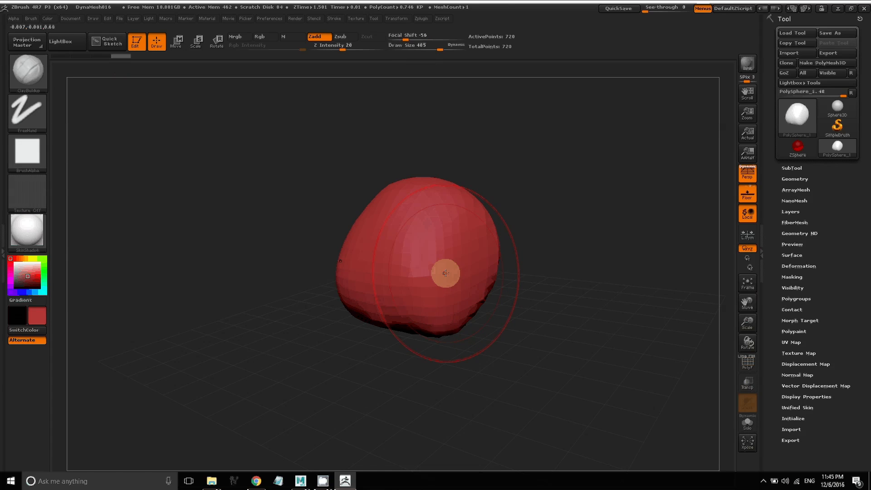
pyautogui.moveTo(458, 268)
pyautogui.mouseDown()
pyautogui.moveTo(451, 267)
pyautogui.moveTo(476, 235)
pyautogui.moveTo(445, 266)
pyautogui.moveTo(444, 288)
pyautogui.moveTo(459, 259)
pyautogui.moveTo(490, 278)
pyautogui.moveTo(437, 296)
pyautogui.moveTo(411, 290)
pyautogui.moveTo(448, 268)
pyautogui.moveTo(490, 298)
pyautogui.moveTo(418, 274)
pyautogui.moveTo(444, 279)
pyautogui.mouseUp()
pyautogui.moveTo(470, 271)
pyautogui.keyDown('shift'); pyautogui.mouseDown()
pyautogui.moveTo(447, 258)
pyautogui.moveTo(391, 282)
pyautogui.moveTo(448, 232)
pyautogui.moveTo(418, 210)
pyautogui.moveTo(421, 173)
pyautogui.moveTo(468, 227)
pyautogui.moveTo(487, 281)
pyautogui.moveTo(376, 276)
pyautogui.moveTo(361, 294)
pyautogui.moveTo(391, 311)
pyautogui.moveTo(410, 348)
pyautogui.mouseUp(); pyautogui.keyUp('shift')
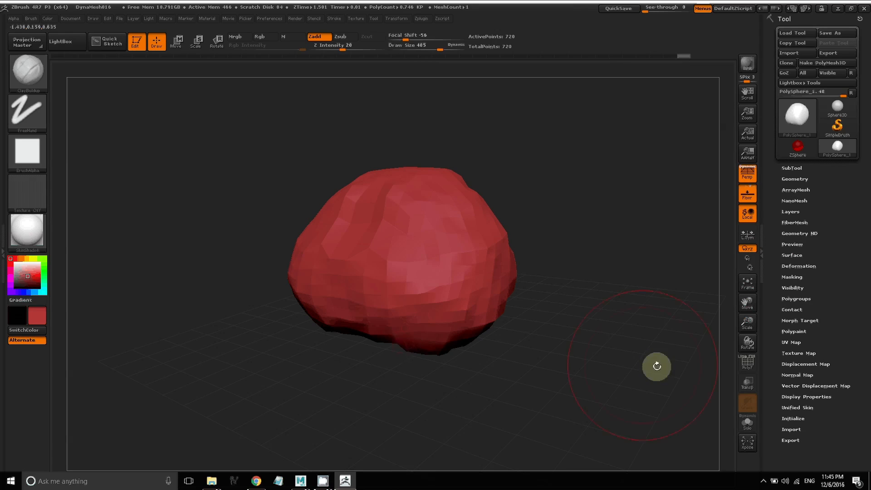
pyautogui.moveTo(747, 342); pyautogui.dragTo(756, 326)
pyautogui.moveTo(395, 373)
pyautogui.mouseDown()
pyautogui.moveTo(380, 387)
pyautogui.moveTo(391, 411)
pyautogui.moveTo(408, 400)
pyautogui.mouseUp()
pyautogui.moveTo(729, 364)
pyautogui.mouseDown()
pyautogui.moveTo(745, 361)
pyautogui.moveTo(667, 344)
pyautogui.mouseUp()
# Step: Switch to the Move Topological brush and pull the side of the form slightly outward
pyautogui.click(27, 68)
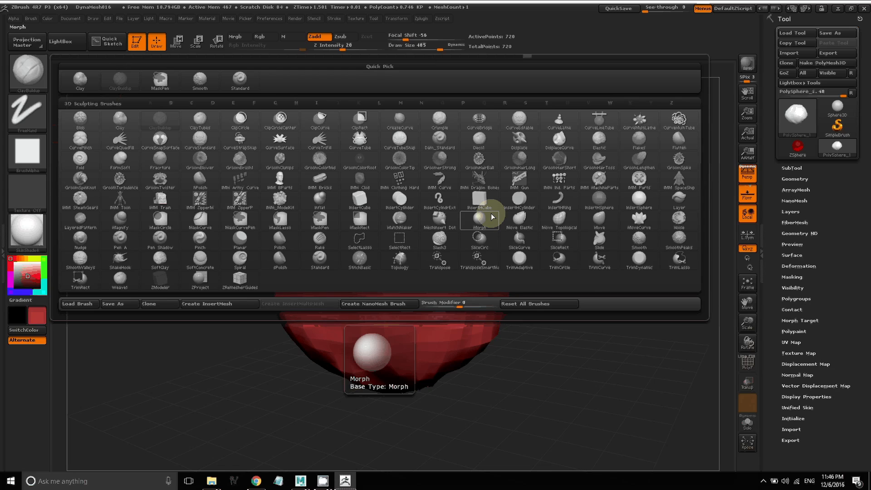
pyautogui.press('m')
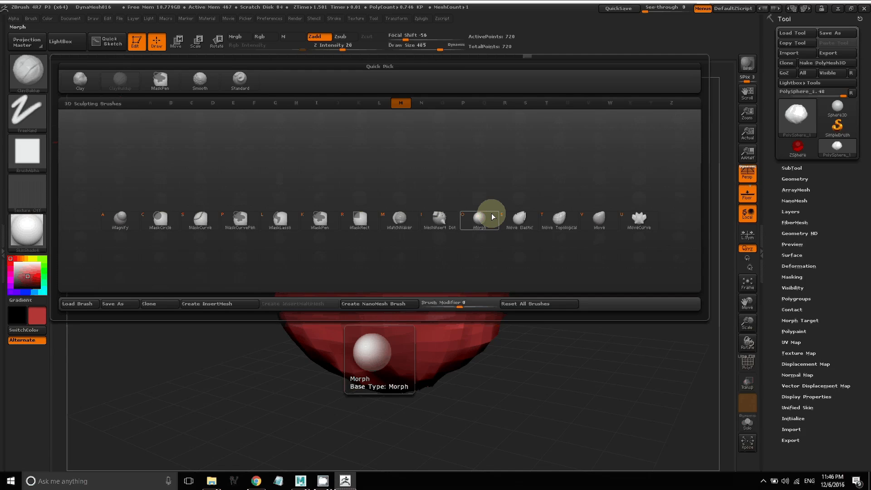
pyautogui.click(559, 219)
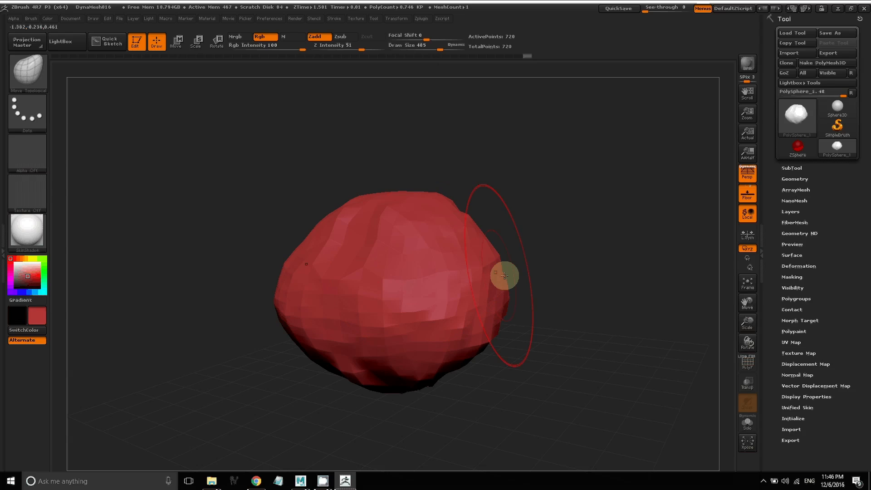
pyautogui.moveTo(487, 273); pyautogui.dragTo(508, 263)
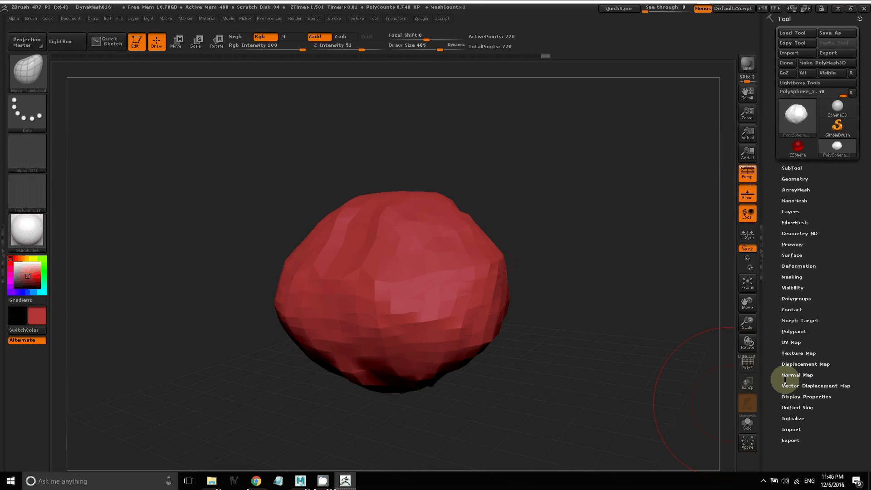
# Step: Push the lower front and back of the form inward with Move Topological, and smooth the reshaped area
pyautogui.moveTo(749, 346); pyautogui.dragTo(731, 346)
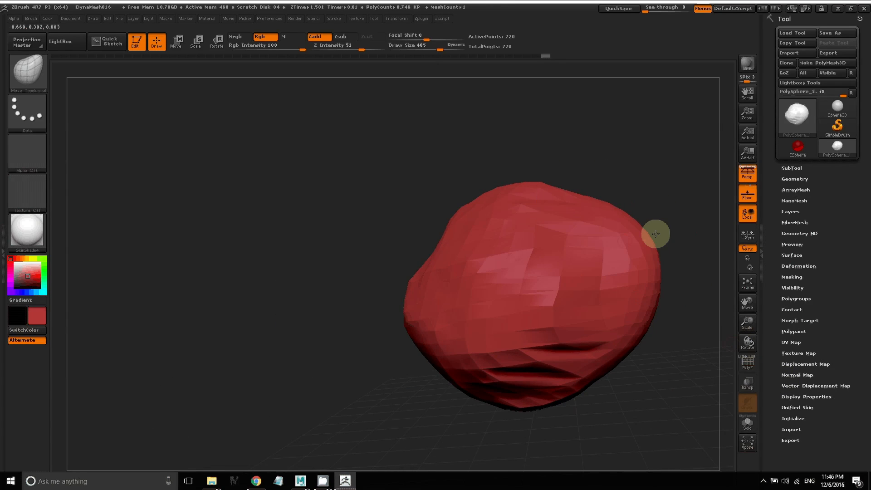
pyautogui.moveTo(622, 317); pyautogui.dragTo(564, 334)
pyautogui.moveTo(605, 360); pyautogui.dragTo(568, 350)
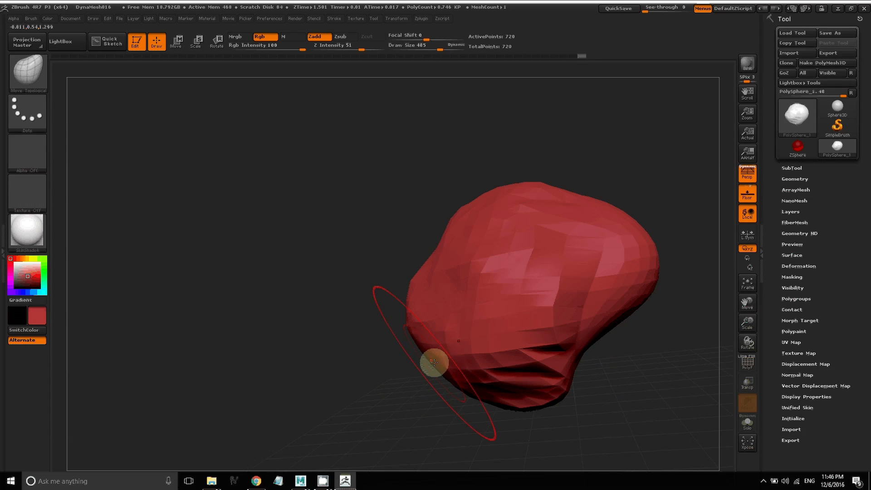
pyautogui.moveTo(434, 363); pyautogui.dragTo(484, 340)
pyautogui.moveTo(439, 361); pyautogui.dragTo(467, 349)
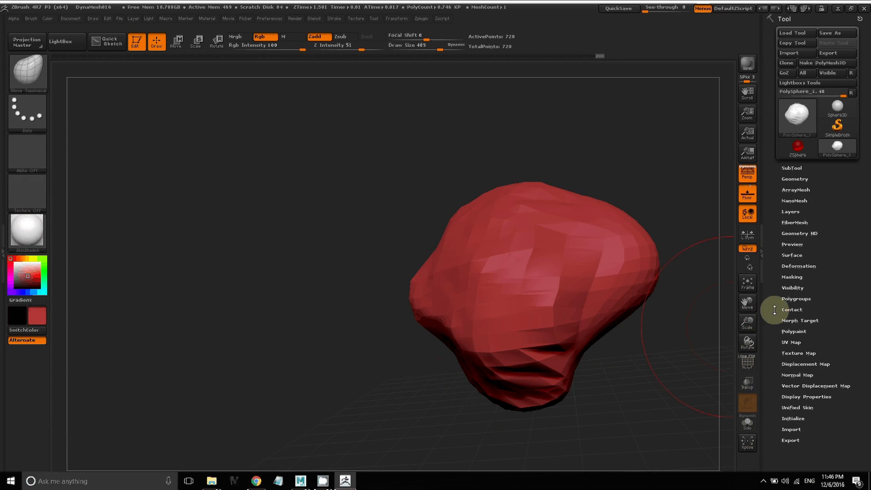
pyautogui.moveTo(746, 342)
pyautogui.mouseDown()
pyautogui.moveTo(774, 342)
pyautogui.moveTo(766, 343)
pyautogui.mouseUp()
pyautogui.keyDown('shift'); pyautogui.moveTo(467, 328); pyautogui.dragTo(428, 327); pyautogui.keyUp('shift')
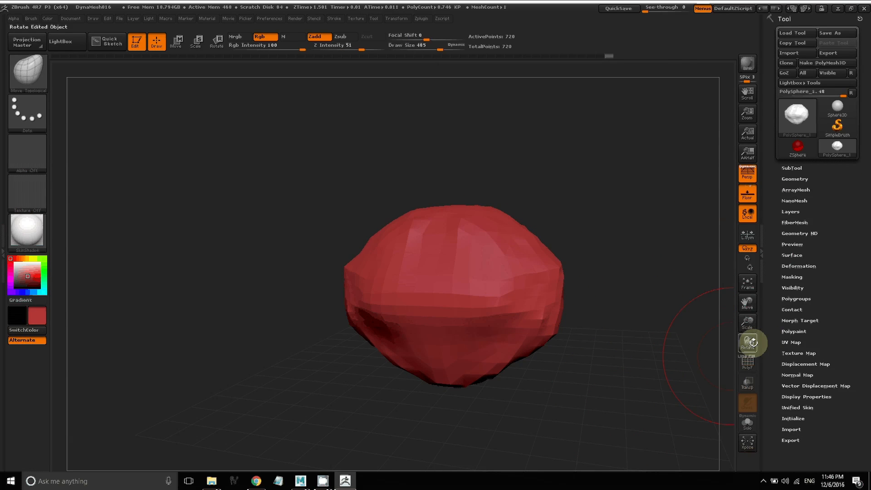
pyautogui.moveTo(749, 343)
pyautogui.mouseDown()
pyautogui.moveTo(721, 346)
pyautogui.moveTo(741, 350)
pyautogui.mouseUp()
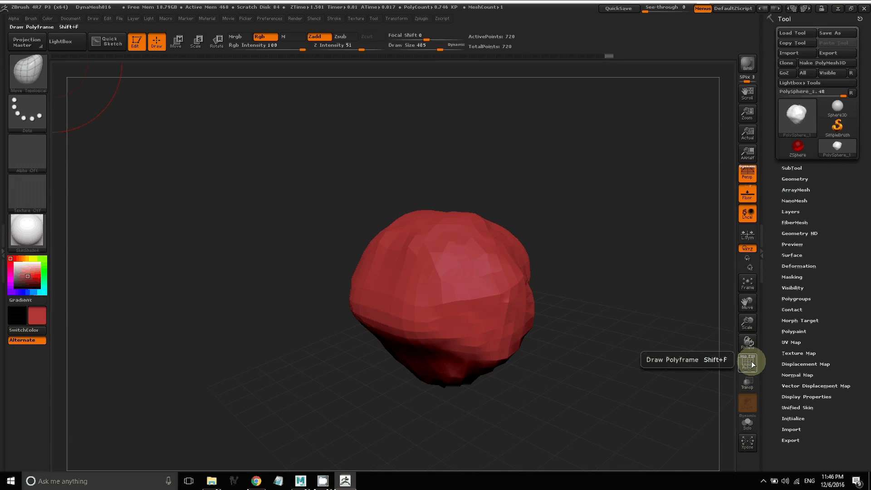
# Step: Display the PolyFrame wireframe and stretch the lower sides of the form far outward with Move Topological
pyautogui.click(750, 366)
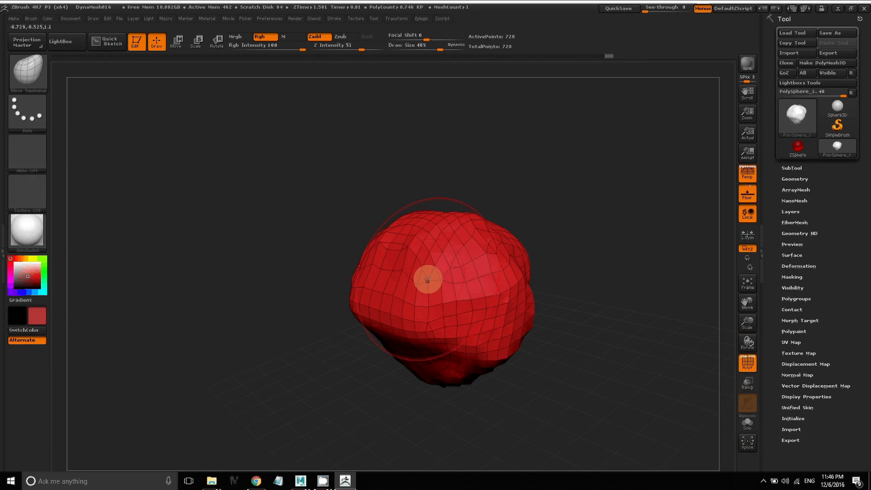
pyautogui.moveTo(747, 344); pyautogui.dragTo(153, 145)
pyautogui.moveTo(493, 302)
pyautogui.mouseDown()
pyautogui.moveTo(598, 337)
pyautogui.moveTo(640, 409)
pyautogui.mouseUp()
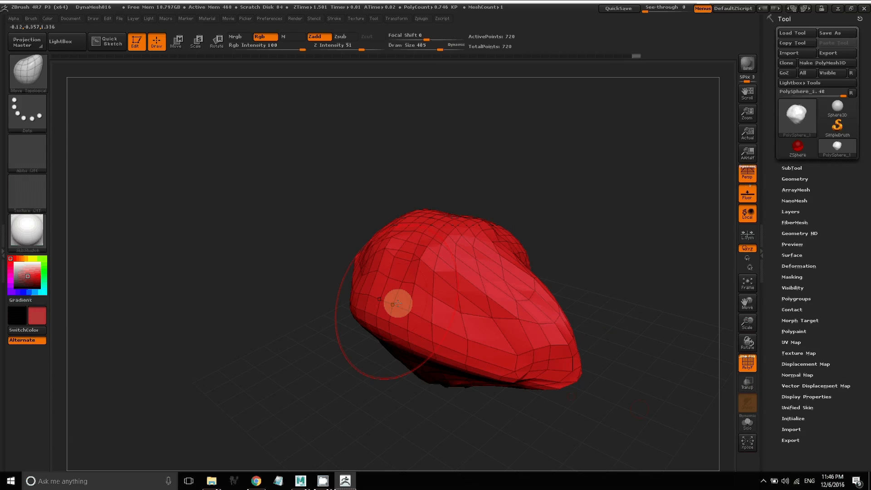
pyautogui.moveTo(397, 304); pyautogui.dragTo(292, 301)
pyautogui.moveTo(749, 343)
pyautogui.mouseDown()
pyautogui.moveTo(771, 342)
pyautogui.moveTo(759, 346)
pyautogui.mouseUp()
pyautogui.moveTo(482, 307); pyautogui.dragTo(516, 253)
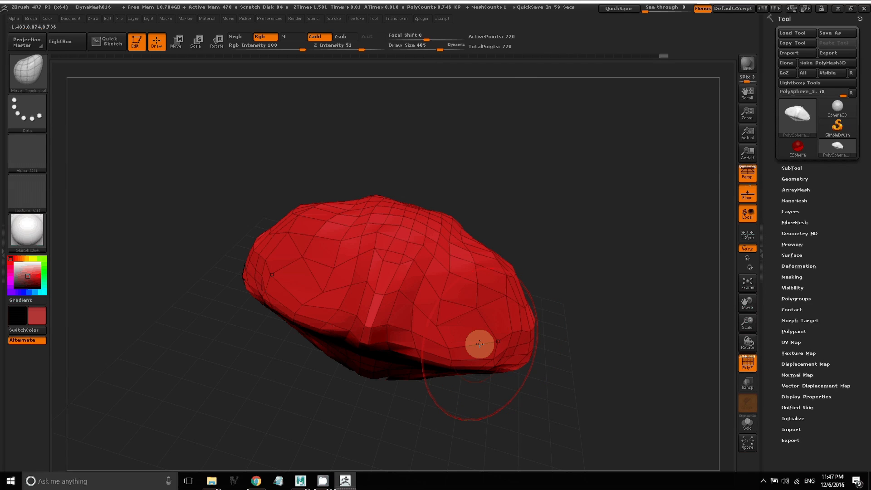
# Step: Remesh the stretched form with DynaMesh to redistribute its polygons evenly
pyautogui.moveTo(748, 343)
pyautogui.mouseDown()
pyautogui.moveTo(736, 343)
pyautogui.moveTo(744, 339)
pyautogui.mouseUp()
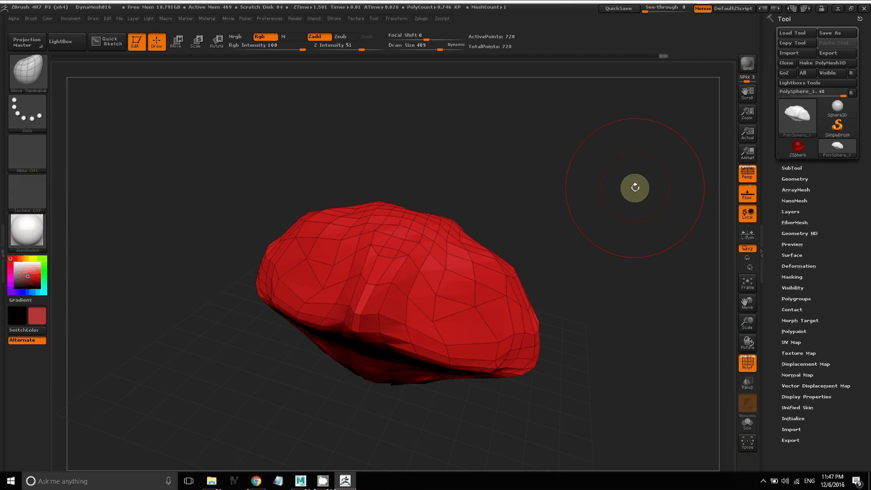
pyautogui.press('ctrl')
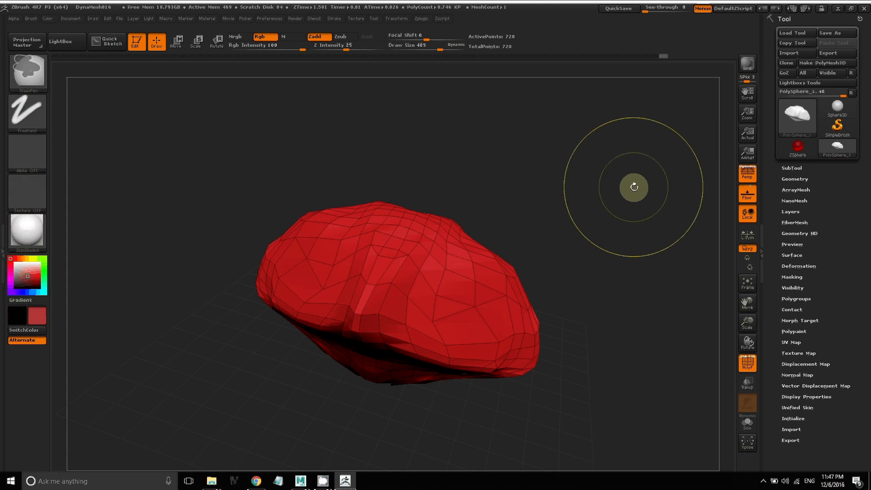
pyautogui.keyDown('ctrl'); pyautogui.moveTo(576, 146); pyautogui.dragTo(688, 242); pyautogui.keyUp('ctrl')
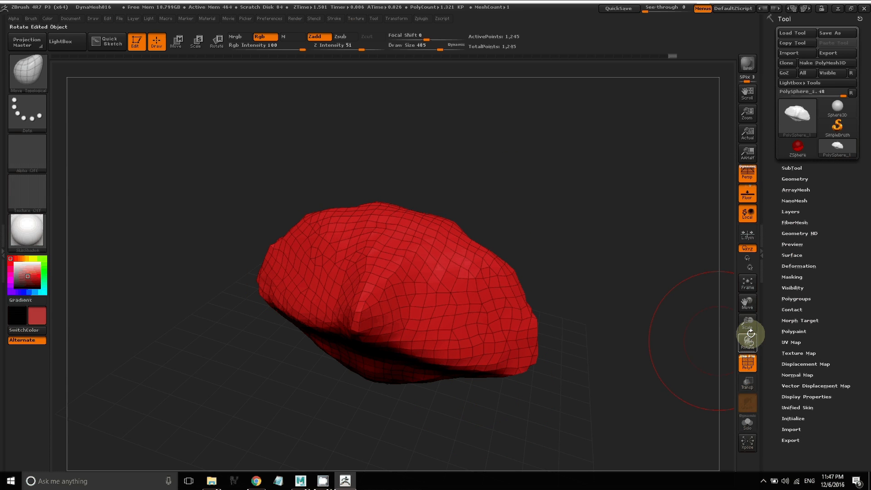
# Step: Redo the last undone edits on the form, and remesh it with DynaMesh
pyautogui.moveTo(751, 333); pyautogui.dragTo(663, 342)
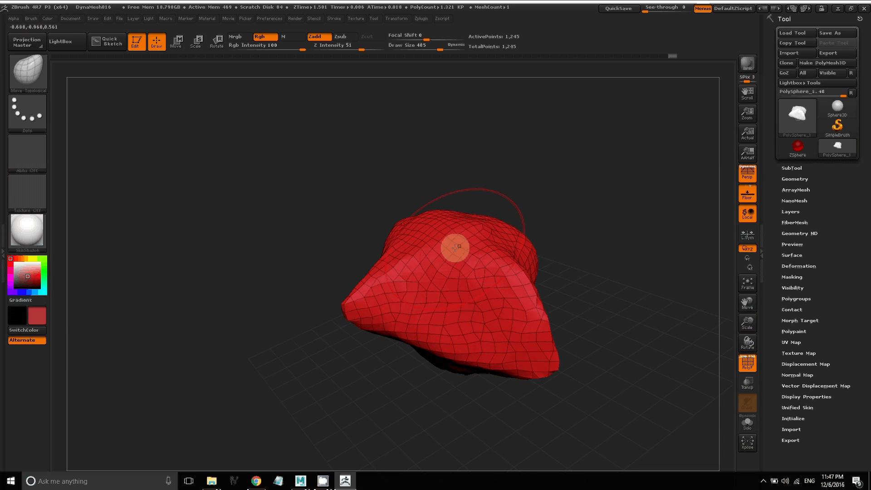
pyautogui.moveTo(741, 327); pyautogui.dragTo(486, 268)
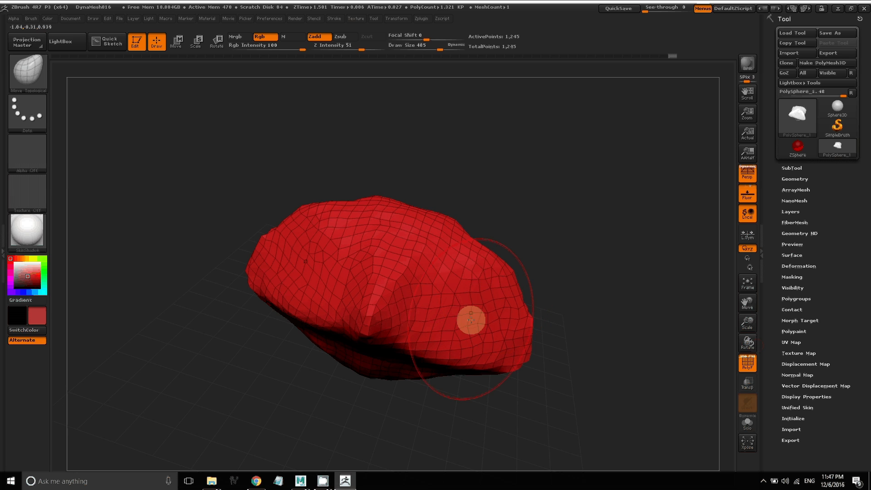
pyautogui.hotkey('ctrl', 'shift', 'z')
pyautogui.hotkey('ctrl', 'shift', 'z')
pyautogui.hotkey('ctrl', 'shift', 'z')
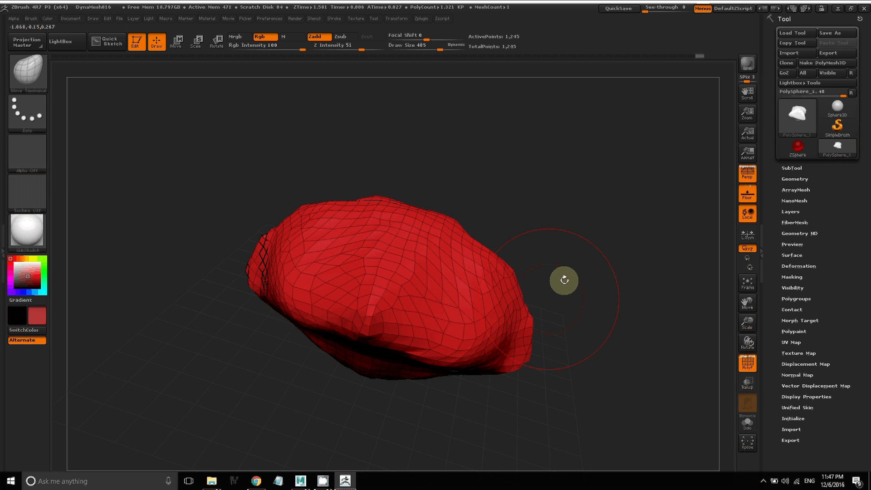
pyautogui.moveTo(690, 321)
pyautogui.mouseDown()
pyautogui.moveTo(733, 346)
pyautogui.moveTo(684, 324)
pyautogui.mouseUp()
pyautogui.press('ctrl')
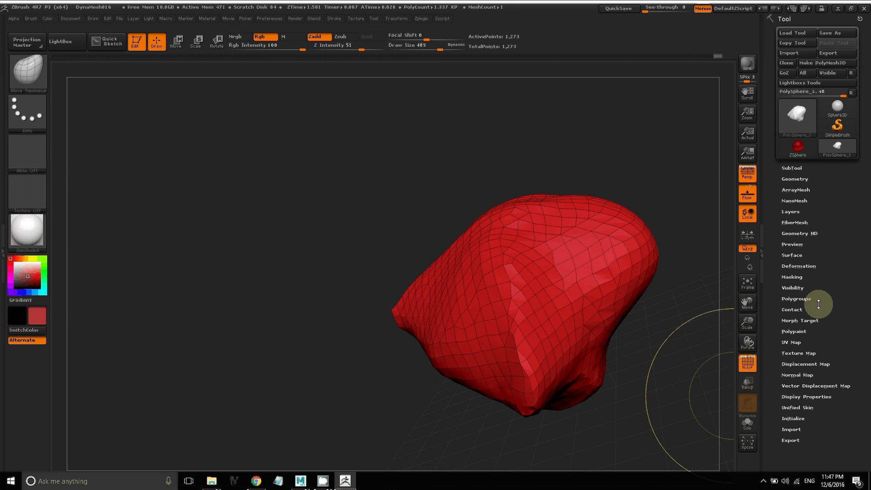
# Step: Push the surface on both sides of the pointed tip inward with symmetrical Move Topological strokes
pyautogui.moveTo(747, 344)
pyautogui.mouseDown()
pyautogui.moveTo(724, 344)
pyautogui.moveTo(749, 346)
pyautogui.moveTo(749, 335)
pyautogui.moveTo(770, 347)
pyautogui.moveTo(753, 372)
pyautogui.moveTo(507, 325)
pyautogui.mouseUp()
pyautogui.moveTo(417, 330); pyautogui.dragTo(495, 302)
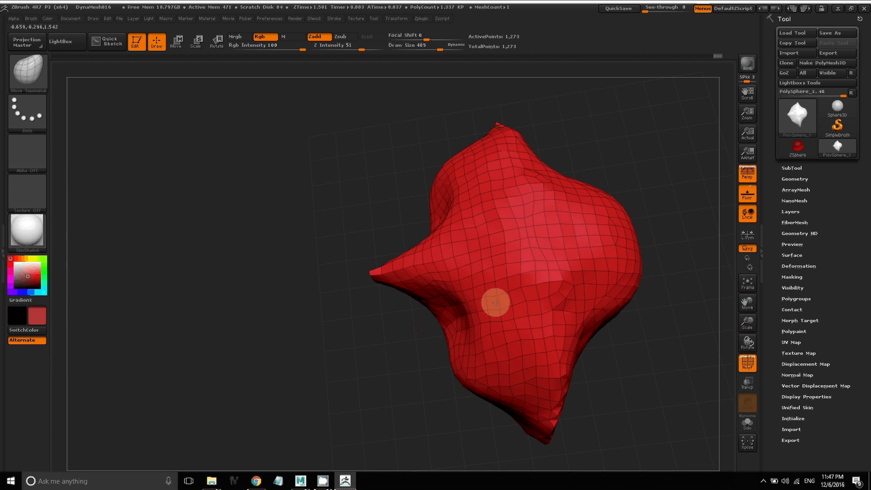
pyautogui.moveTo(443, 218); pyautogui.dragTo(474, 210)
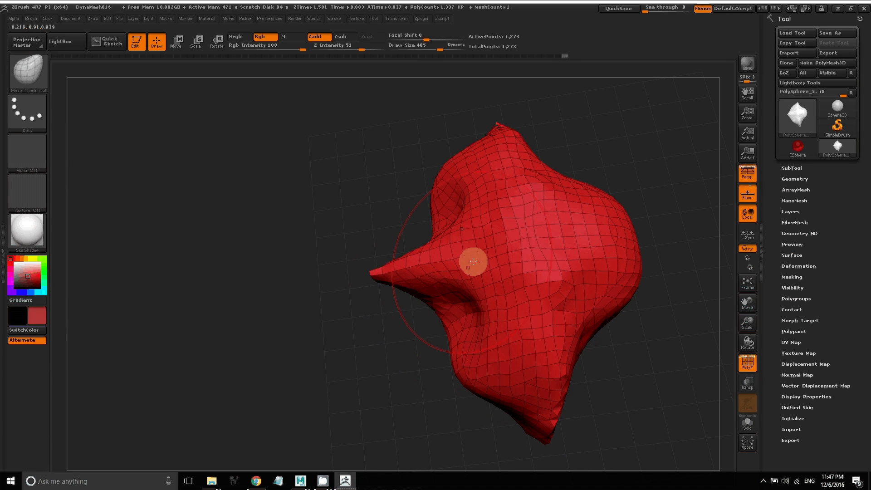
pyautogui.moveTo(472, 261); pyautogui.dragTo(503, 257)
pyautogui.moveTo(748, 345)
pyautogui.mouseDown()
pyautogui.moveTo(749, 373)
pyautogui.moveTo(766, 341)
pyautogui.moveTo(733, 352)
pyautogui.mouseUp()
pyautogui.press('shift')
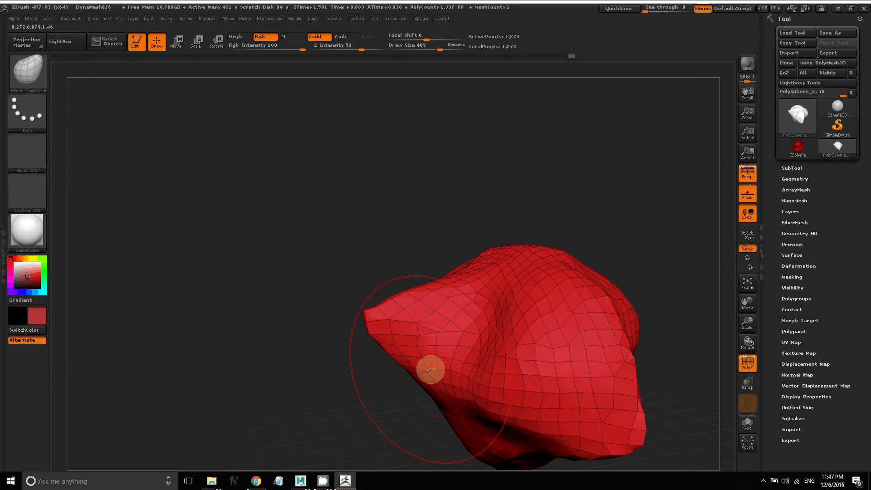
# Step: Reshape the pointed tip, upper side lobes and lower edge with Move Topological, and remesh the form with DynaMesh
pyautogui.moveTo(418, 381)
pyautogui.mouseDown()
pyautogui.moveTo(447, 362)
pyautogui.moveTo(402, 337)
pyautogui.moveTo(388, 360)
pyautogui.mouseUp()
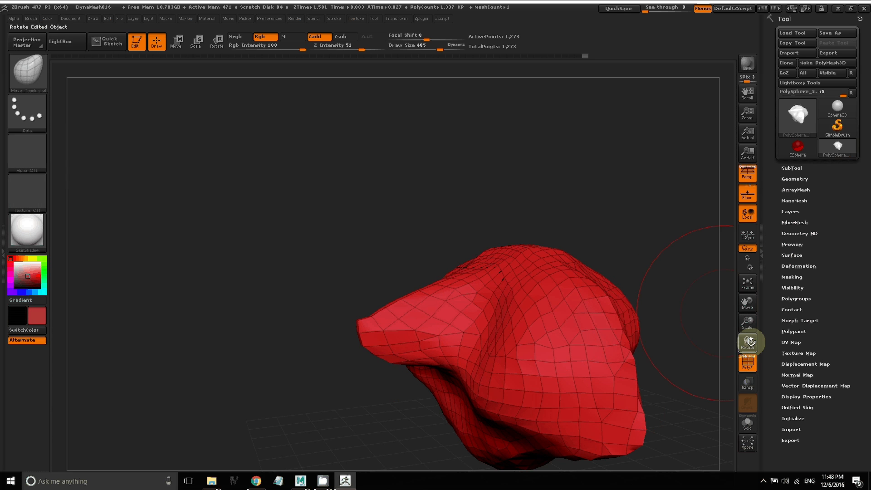
pyautogui.moveTo(748, 343); pyautogui.dragTo(749, 337)
pyautogui.moveTo(473, 268); pyautogui.dragTo(472, 295)
pyautogui.moveTo(342, 276); pyautogui.dragTo(345, 290)
pyautogui.moveTo(348, 408)
pyautogui.mouseDown()
pyautogui.moveTo(380, 400)
pyautogui.moveTo(453, 413)
pyautogui.mouseUp()
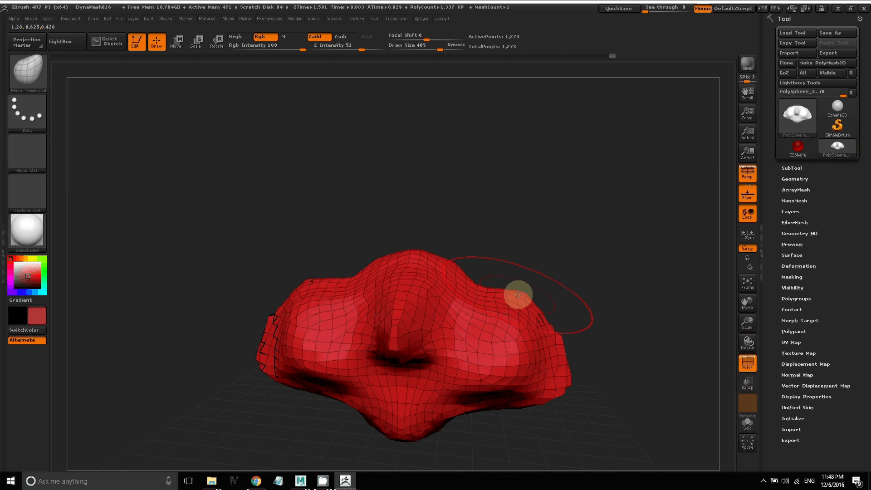
pyautogui.moveTo(747, 341); pyautogui.dragTo(721, 343)
pyautogui.keyDown('ctrl'); pyautogui.moveTo(191, 194); pyautogui.dragTo(241, 241); pyautogui.keyUp('ctrl')
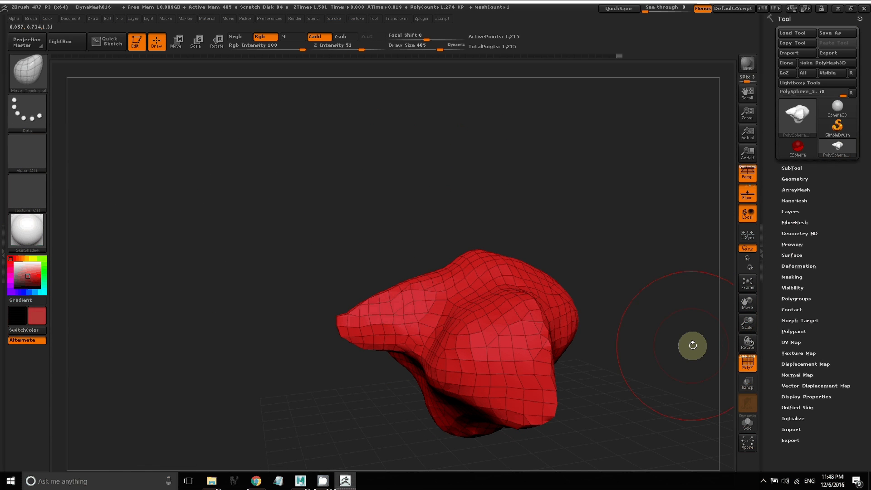
# Step: Set the DynaMesh resolution to 32 and remesh the form at that density
pyautogui.moveTo(747, 340)
pyautogui.mouseDown()
pyautogui.moveTo(778, 342)
pyautogui.moveTo(762, 336)
pyautogui.moveTo(747, 344)
pyautogui.mouseUp()
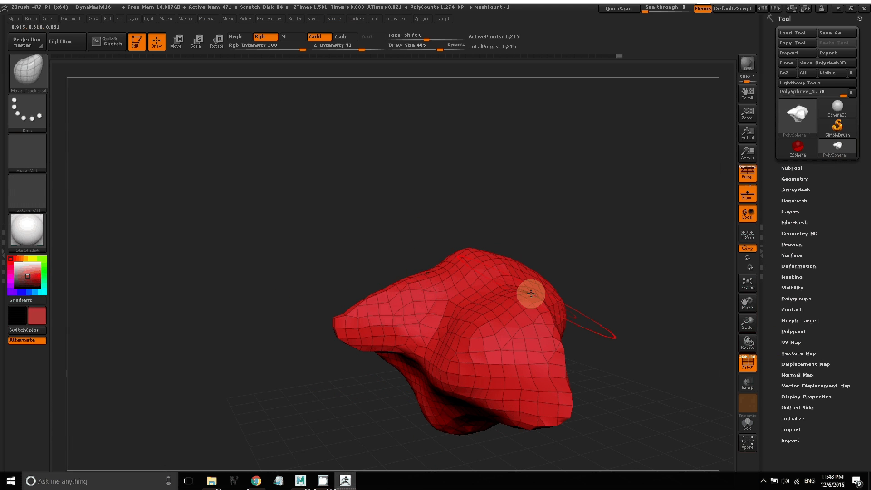
pyautogui.moveTo(747, 345)
pyautogui.mouseDown()
pyautogui.moveTo(787, 343)
pyautogui.moveTo(761, 352)
pyautogui.mouseUp()
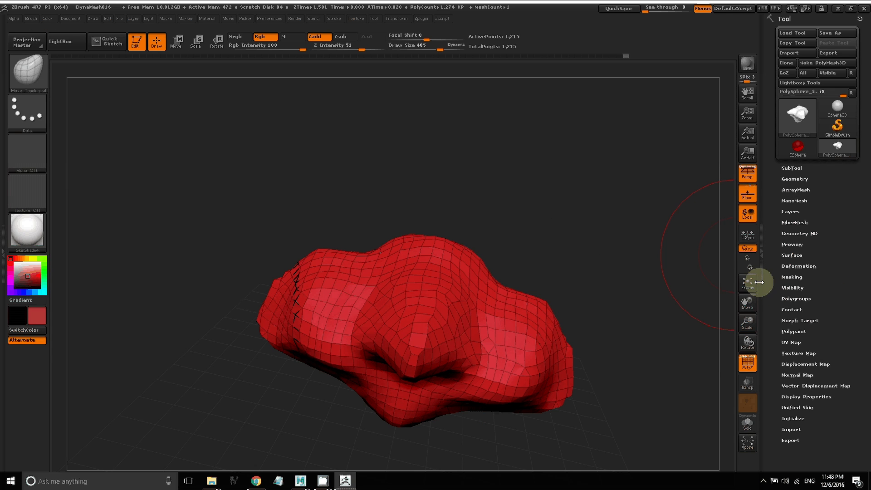
pyautogui.moveTo(748, 343); pyautogui.dragTo(736, 342)
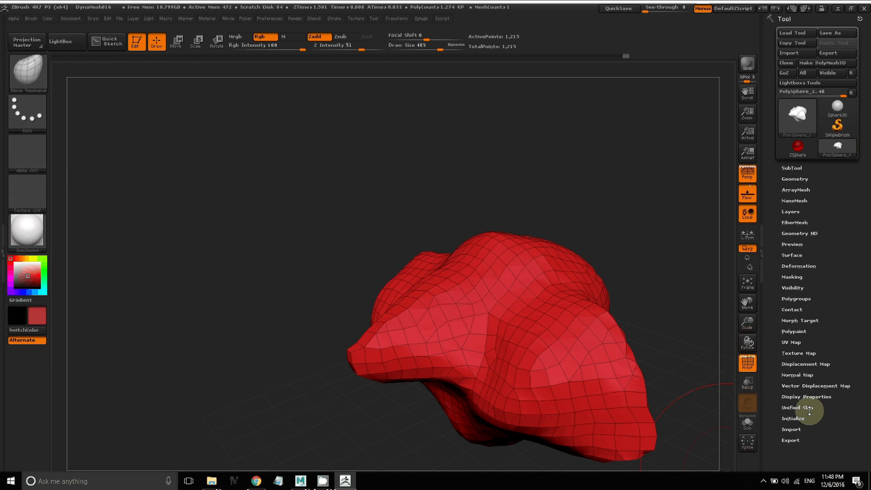
pyautogui.click(785, 179)
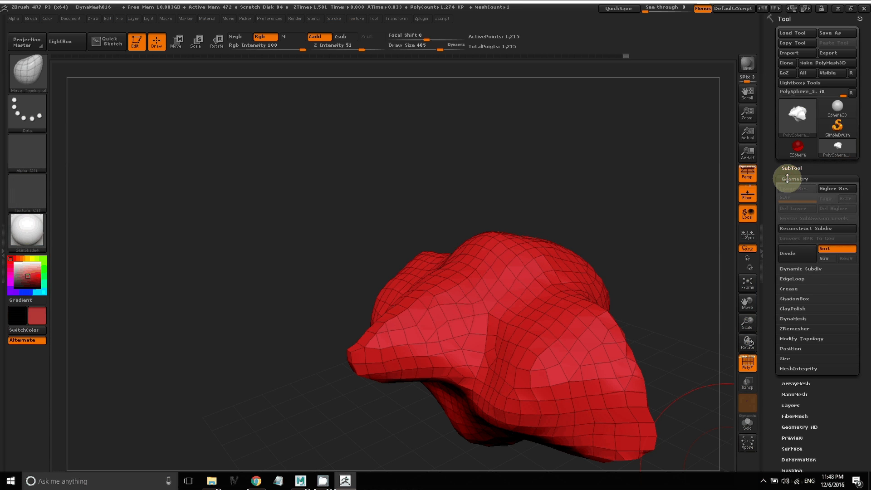
pyautogui.click(797, 320)
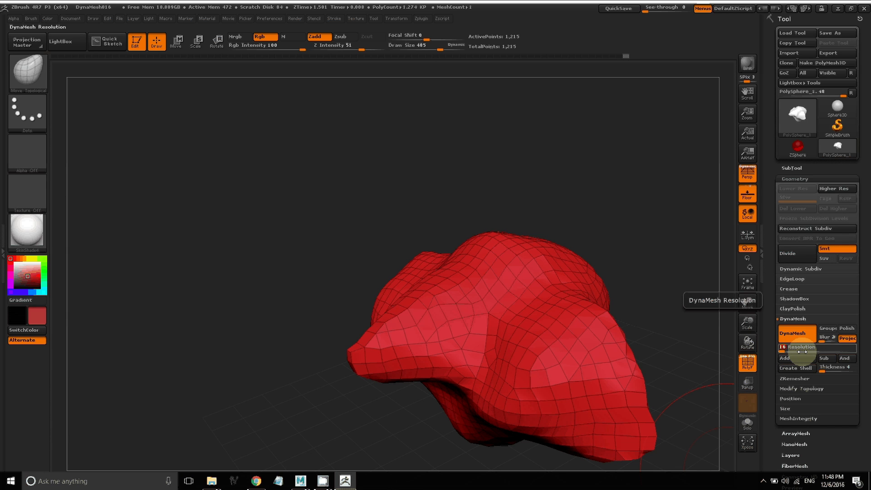
pyautogui.write('32')
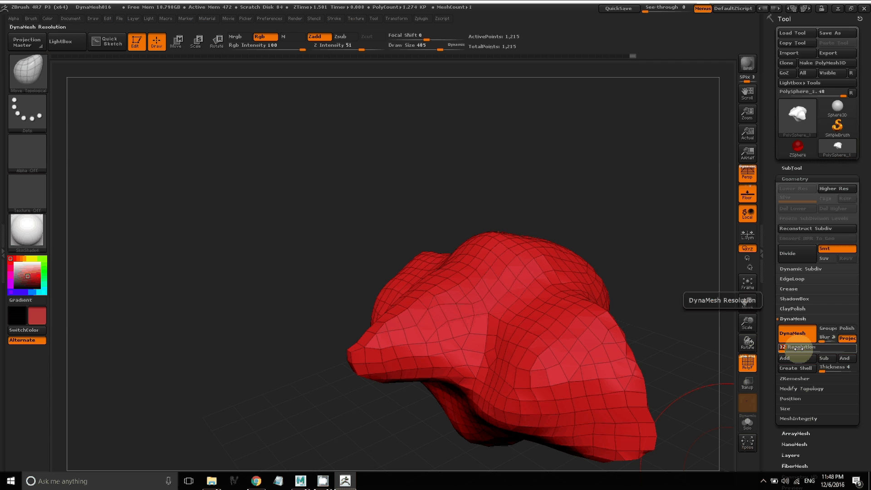
pyautogui.keyDown('ctrl'); pyautogui.moveTo(177, 186); pyautogui.dragTo(259, 251); pyautogui.keyUp('ctrl')
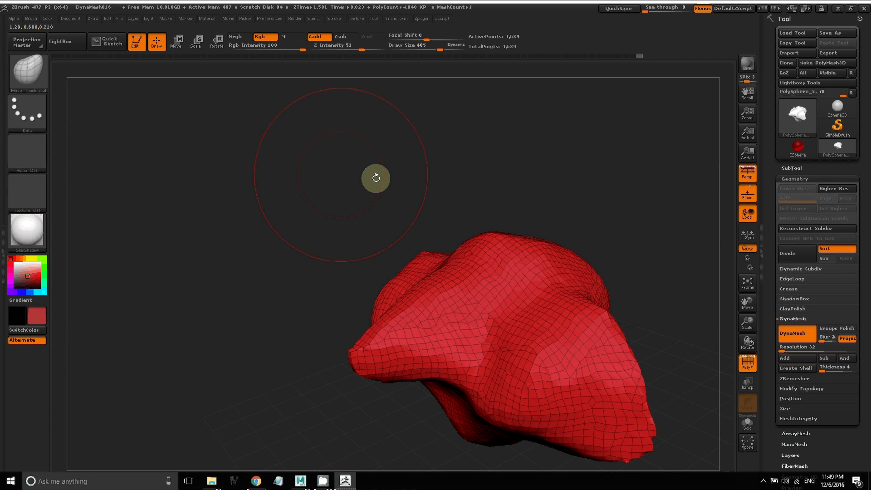
# Step: Retopologize the form with ZRemesher, keeping its existing settings
pyautogui.moveTo(570, 235); pyautogui.dragTo(447, 181)
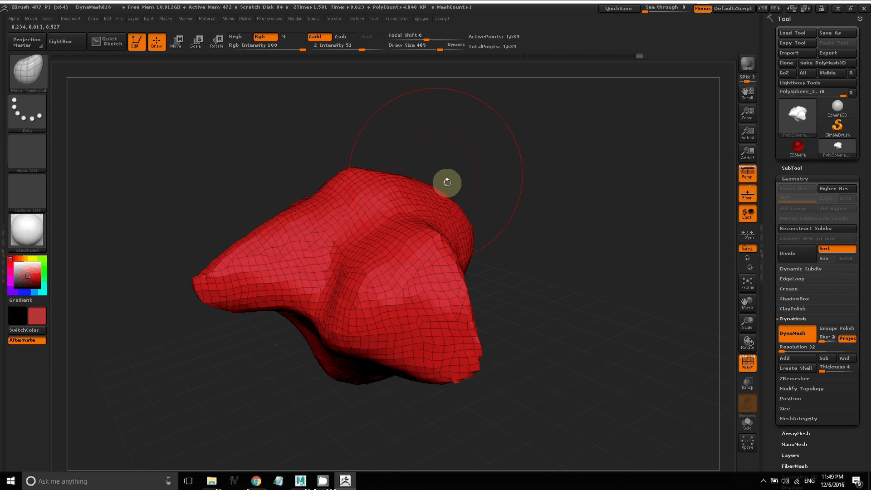
pyautogui.moveTo(743, 341); pyautogui.dragTo(700, 339)
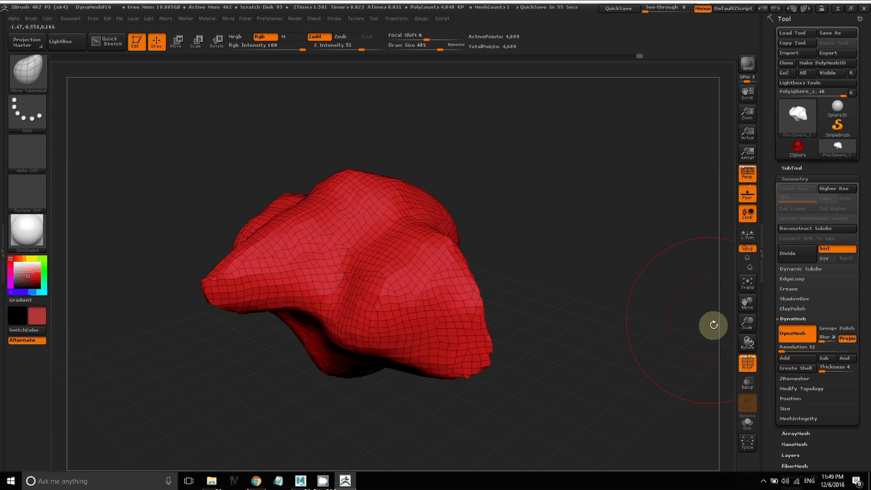
pyautogui.moveTo(744, 341)
pyautogui.mouseDown()
pyautogui.moveTo(764, 340)
pyautogui.moveTo(745, 341)
pyautogui.mouseUp()
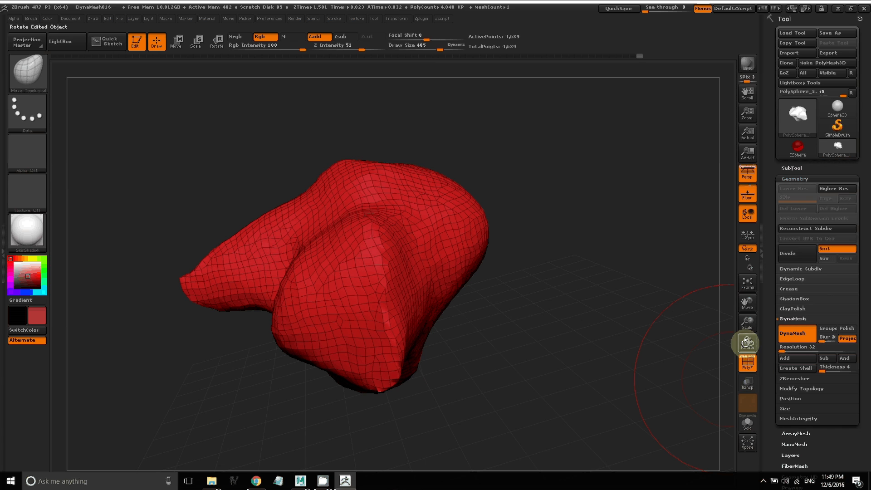
pyautogui.moveTo(748, 342); pyautogui.dragTo(765, 343)
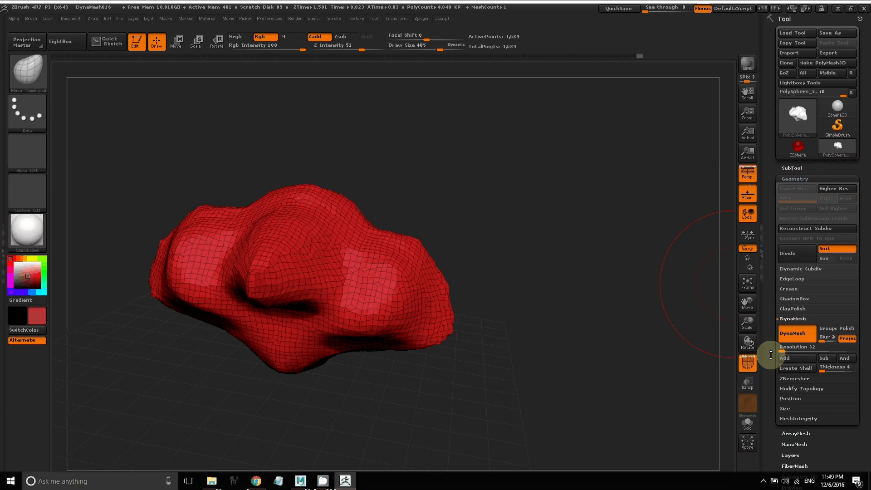
pyautogui.click(791, 377)
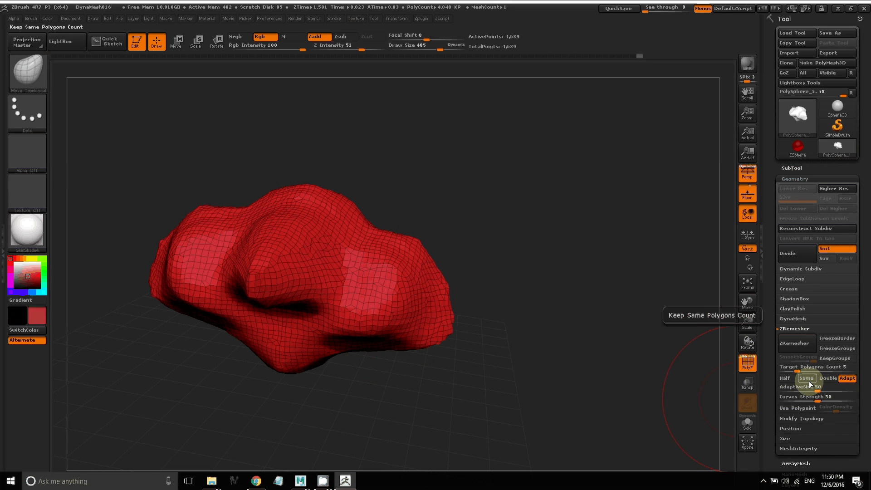
pyautogui.click(791, 348)
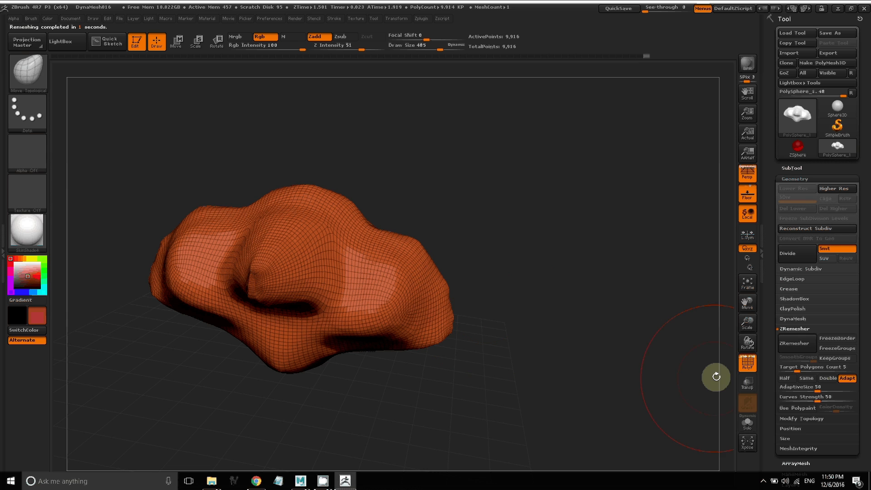
# Step: Divide the retopologized mesh once, and return to subdivision level 1
pyautogui.moveTo(745, 346); pyautogui.dragTo(326, 321)
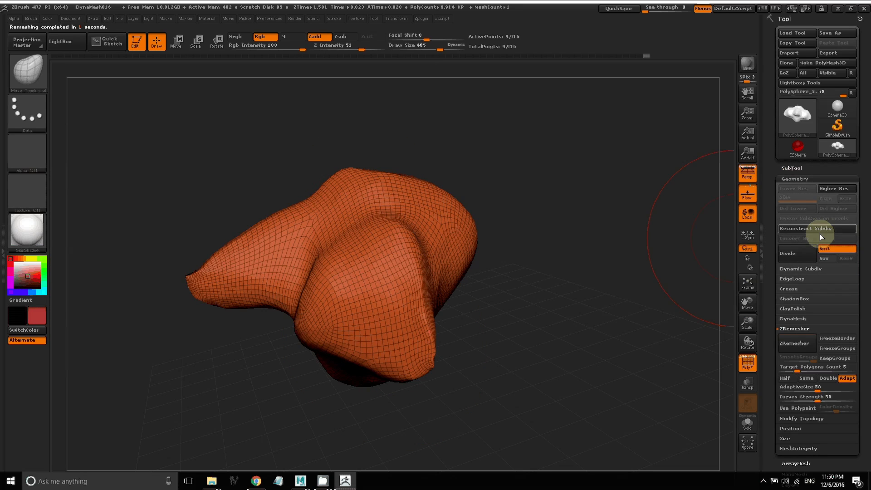
pyautogui.click(793, 258)
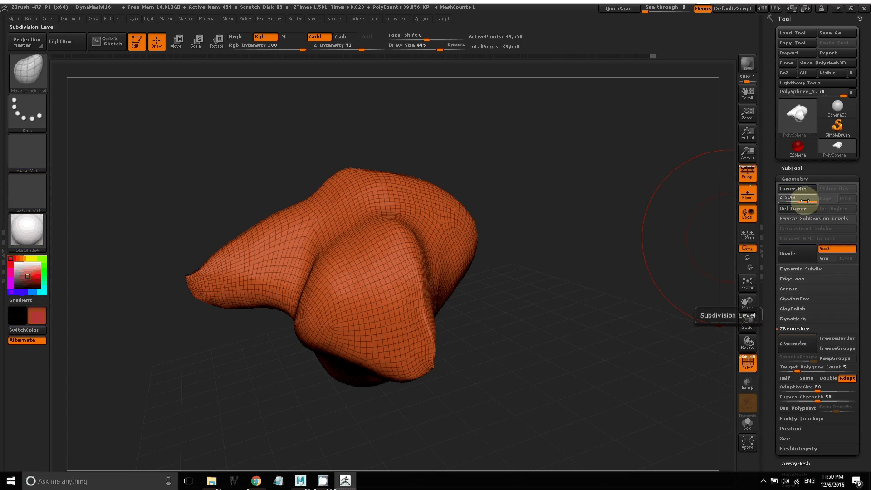
pyautogui.click(786, 200)
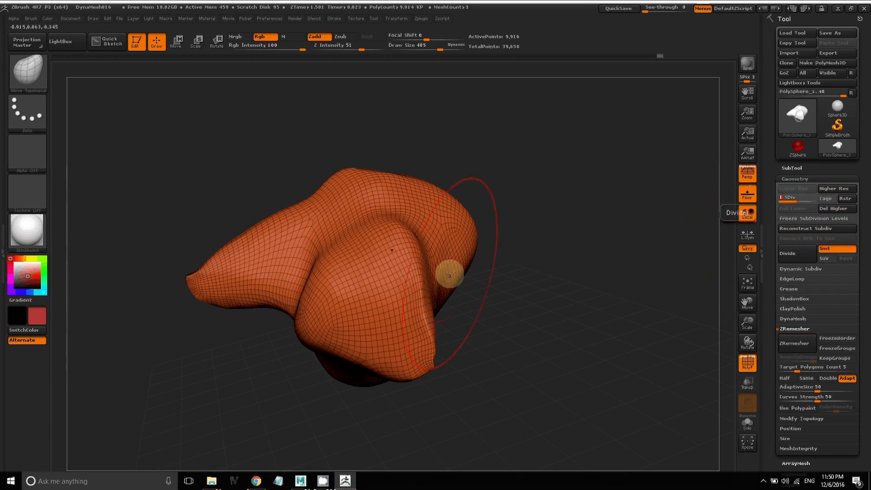
# Step: Hide the PolyFrame wireframe, pull the lower edge downward with Move Topological, and switch to subdivision level 2
pyautogui.click(747, 363)
pyautogui.moveTo(748, 341); pyautogui.dragTo(765, 341)
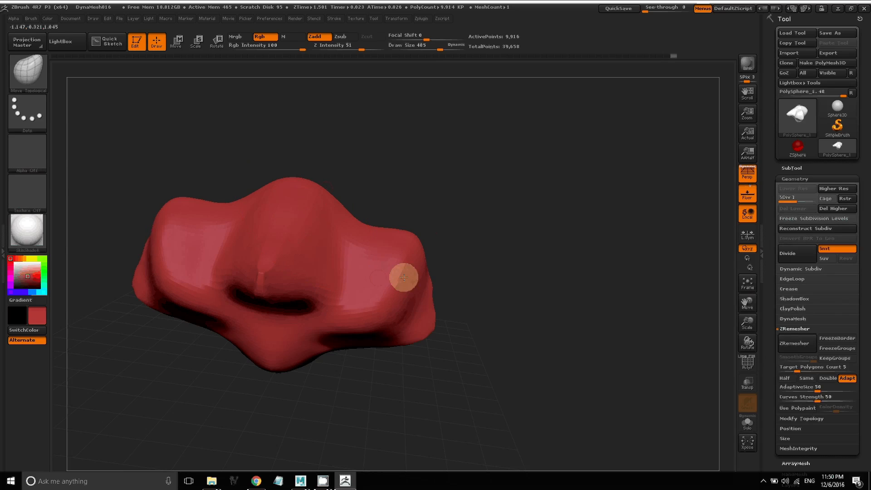
pyautogui.moveTo(329, 340)
pyautogui.mouseDown()
pyautogui.moveTo(331, 376)
pyautogui.moveTo(314, 372)
pyautogui.mouseUp()
pyautogui.moveTo(227, 345); pyautogui.dragTo(226, 358)
pyautogui.click(803, 198)
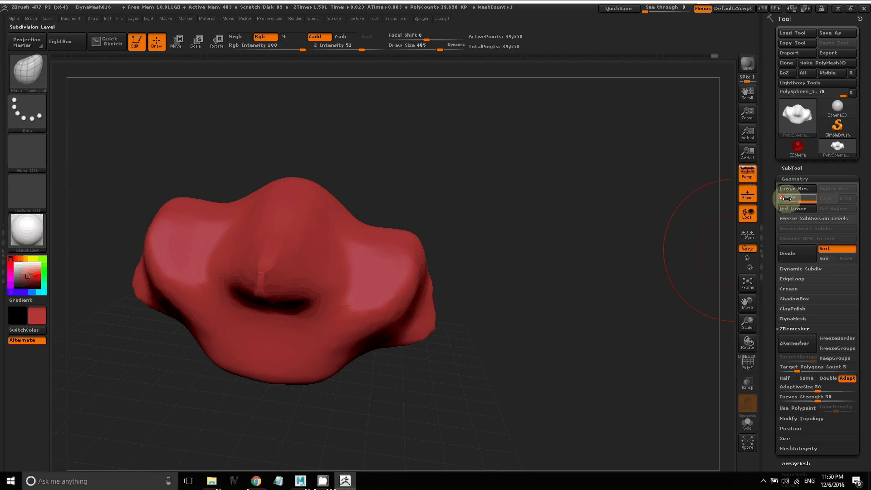
# Step: Switch to the Standard brush and set its draw size to 72
pyautogui.moveTo(749, 342)
pyautogui.mouseDown()
pyautogui.moveTo(740, 356)
pyautogui.moveTo(59, 87)
pyautogui.mouseUp()
pyautogui.click(42, 78)
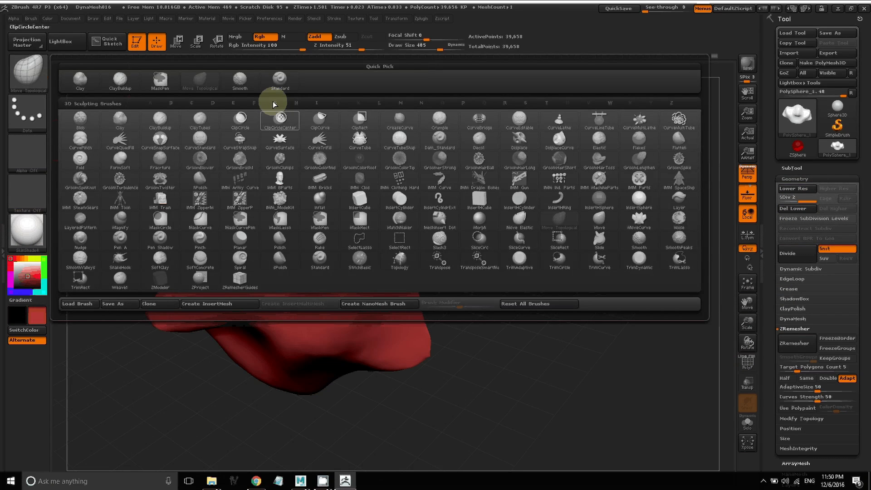
pyautogui.click(282, 88)
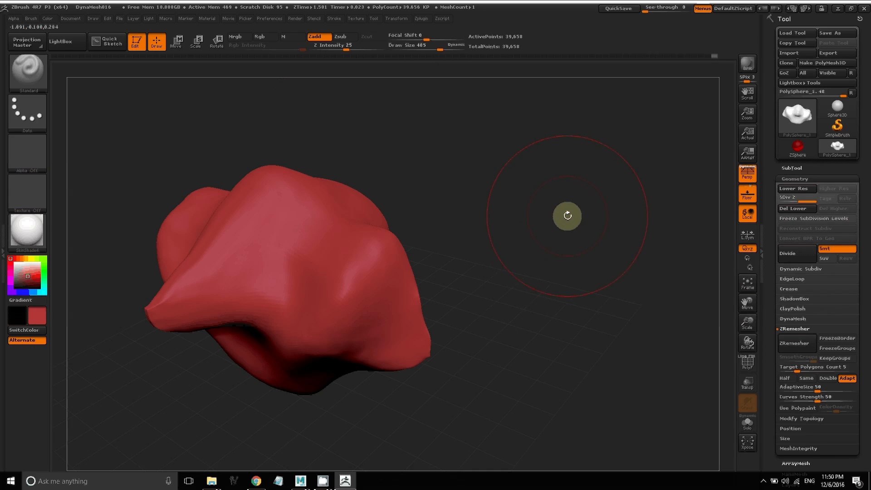
pyautogui.press('s')
pyautogui.moveTo(562, 214); pyautogui.dragTo(536, 218)
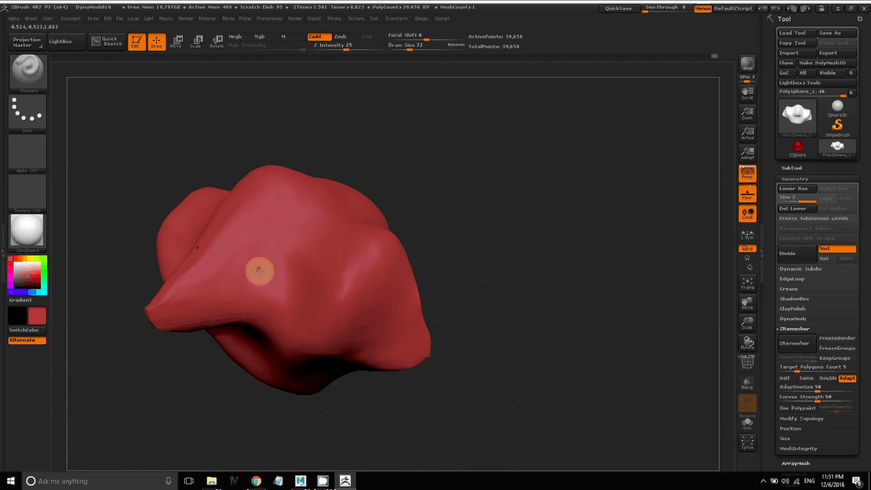
# Step: Sculpt Standard strokes across the side of the form, and smooth them at draw size 318
pyautogui.moveTo(240, 262)
pyautogui.mouseDown()
pyautogui.moveTo(265, 253)
pyautogui.moveTo(292, 268)
pyautogui.moveTo(296, 307)
pyautogui.moveTo(280, 329)
pyautogui.moveTo(257, 334)
pyautogui.moveTo(301, 302)
pyautogui.moveTo(266, 258)
pyautogui.moveTo(246, 261)
pyautogui.moveTo(300, 288)
pyautogui.moveTo(273, 330)
pyautogui.moveTo(306, 295)
pyautogui.moveTo(302, 272)
pyautogui.moveTo(278, 264)
pyautogui.moveTo(315, 201)
pyautogui.mouseUp()
pyautogui.press('s')
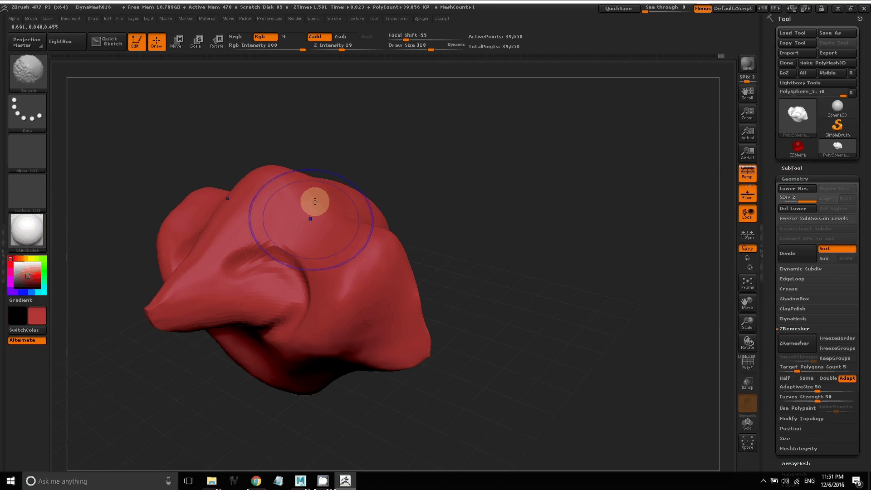
pyautogui.moveTo(281, 266)
pyautogui.keyDown('shift'); pyautogui.mouseDown()
pyautogui.moveTo(266, 251)
pyautogui.moveTo(305, 272)
pyautogui.moveTo(307, 314)
pyautogui.moveTo(317, 274)
pyautogui.moveTo(244, 253)
pyautogui.moveTo(298, 252)
pyautogui.moveTo(295, 327)
pyautogui.moveTo(295, 247)
pyautogui.moveTo(267, 234)
pyautogui.mouseUp(); pyautogui.keyUp('shift')
# Step: Carve hollows into the side of the form with inverted Standard brush strokes
pyautogui.moveTo(748, 347)
pyautogui.mouseDown()
pyautogui.moveTo(761, 346)
pyautogui.moveTo(747, 347)
pyautogui.mouseUp()
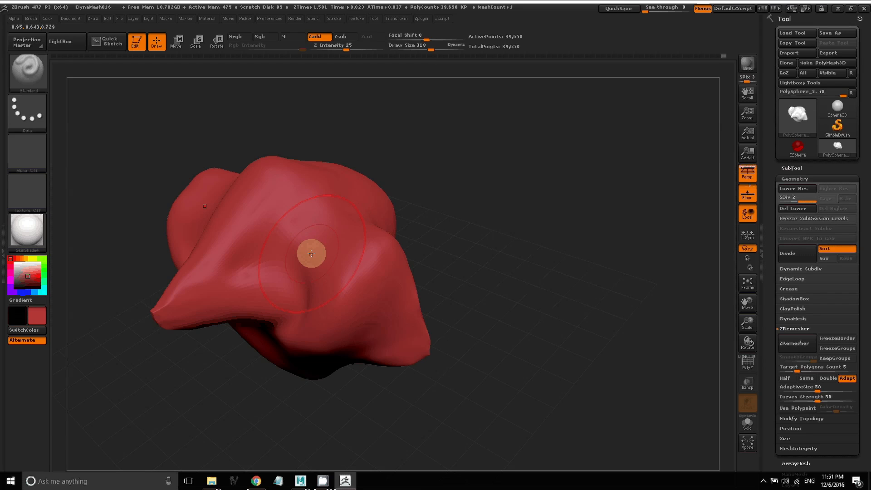
pyautogui.moveTo(276, 231)
pyautogui.keyDown('alt'); pyautogui.mouseDown()
pyautogui.moveTo(267, 239)
pyautogui.moveTo(278, 237)
pyautogui.mouseUp(); pyautogui.keyUp('alt')
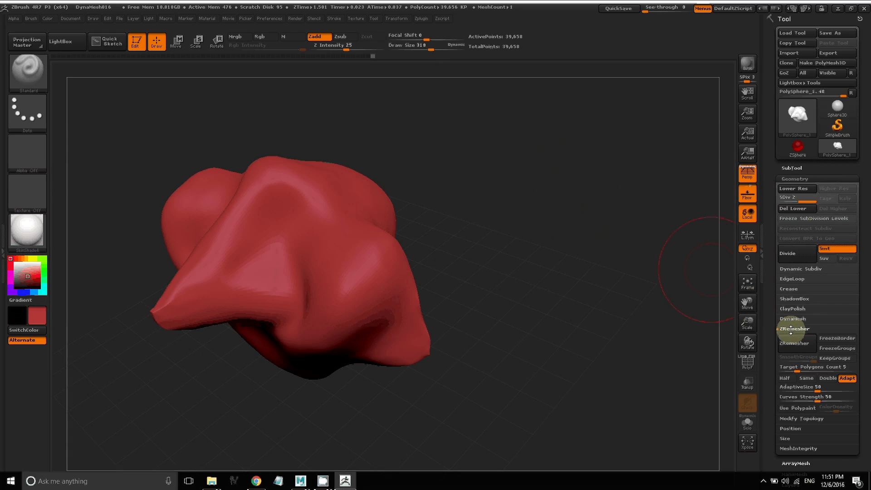
pyautogui.moveTo(748, 344); pyautogui.dragTo(717, 347)
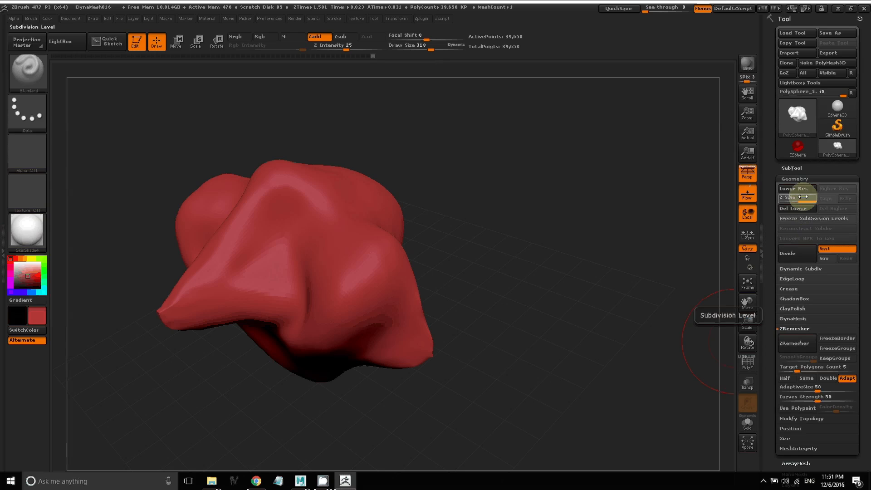
# Step: Divide the mesh once more to add a third subdivision level, and check the form from several sides
pyautogui.click(794, 256)
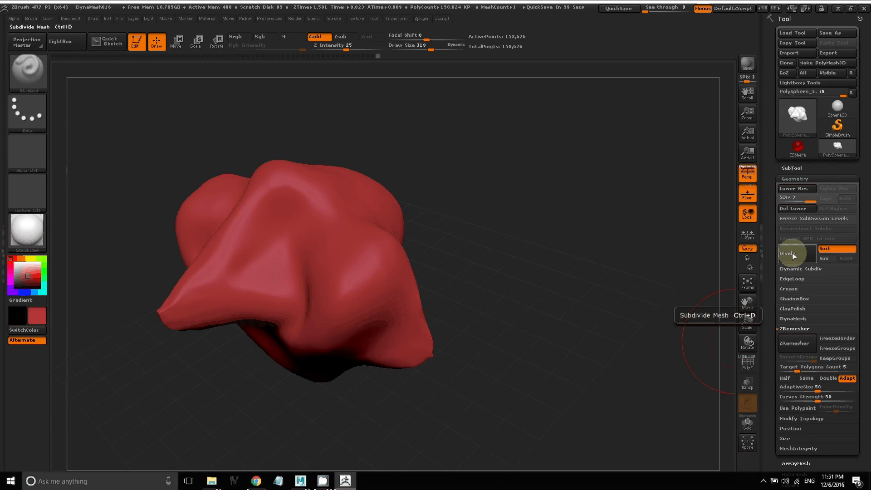
pyautogui.moveTo(748, 343); pyautogui.dragTo(298, 247)
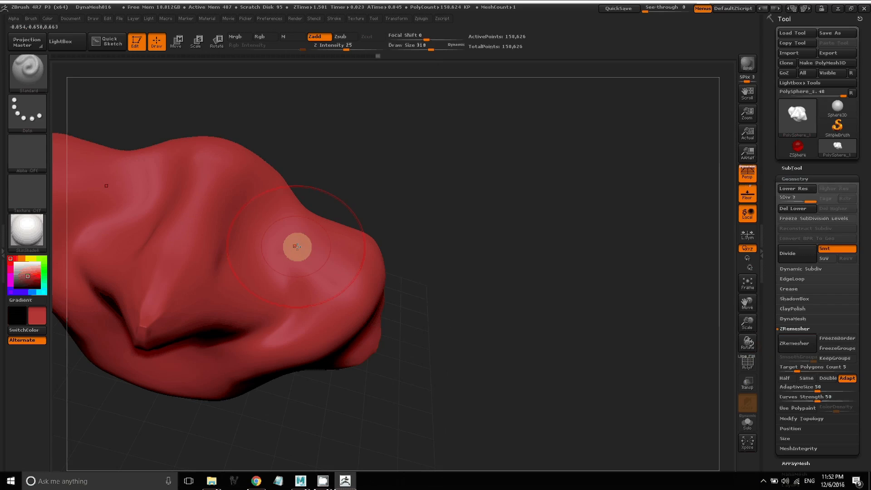
pyautogui.moveTo(391, 223); pyautogui.dragTo(488, 253)
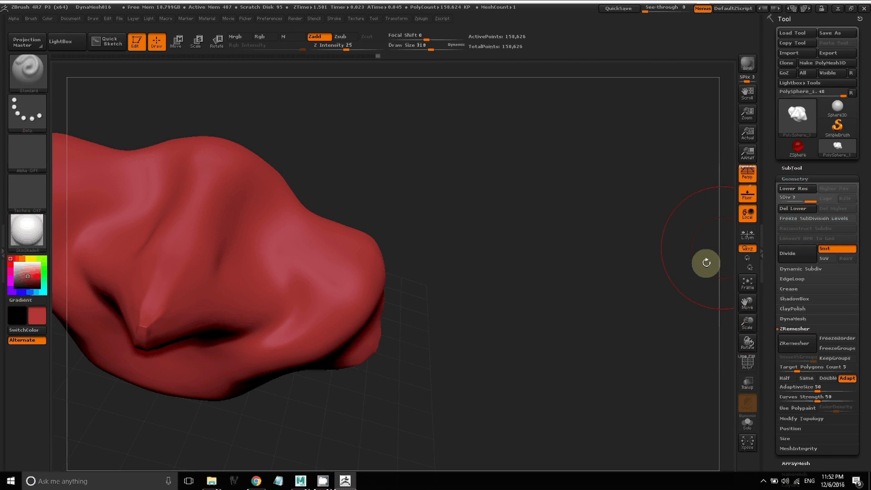
pyautogui.moveTo(747, 342); pyautogui.dragTo(240, 214)
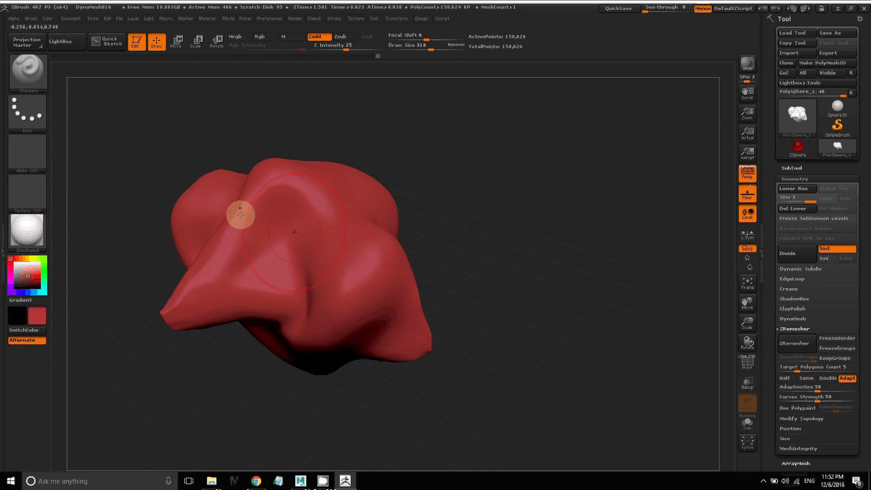
# Step: Set the Standard brush's draw size to 56 and sculpt a curved ridge across the side of the nose-like point
pyautogui.click(42, 82)
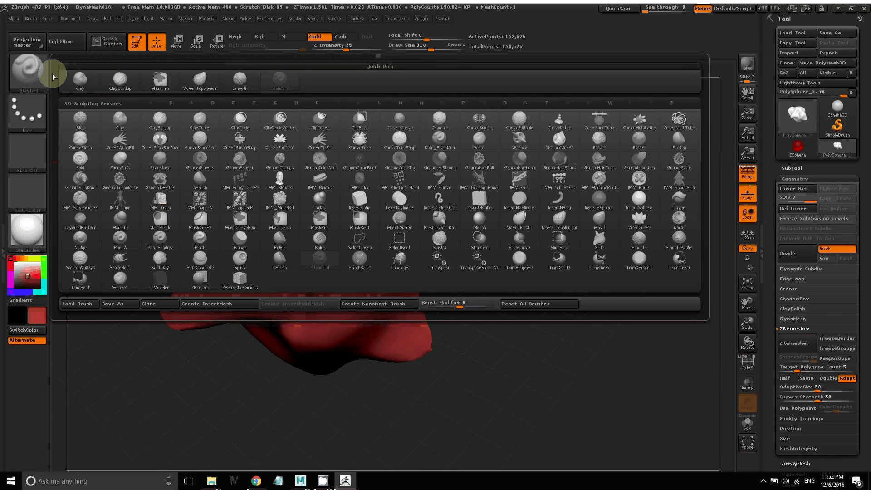
pyautogui.press('s')
pyautogui.moveTo(440, 198); pyautogui.dragTo(416, 202)
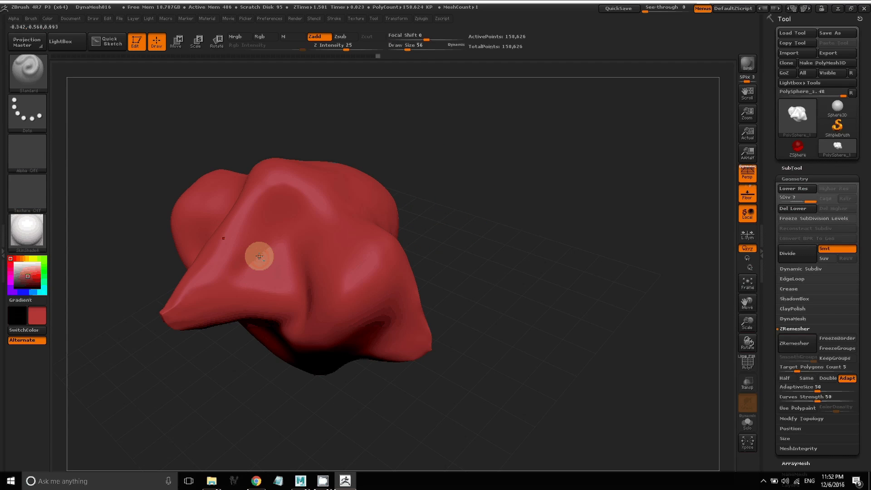
pyautogui.moveTo(286, 245)
pyautogui.mouseDown()
pyautogui.moveTo(311, 270)
pyautogui.moveTo(305, 311)
pyautogui.moveTo(282, 327)
pyautogui.moveTo(296, 322)
pyautogui.mouseUp()
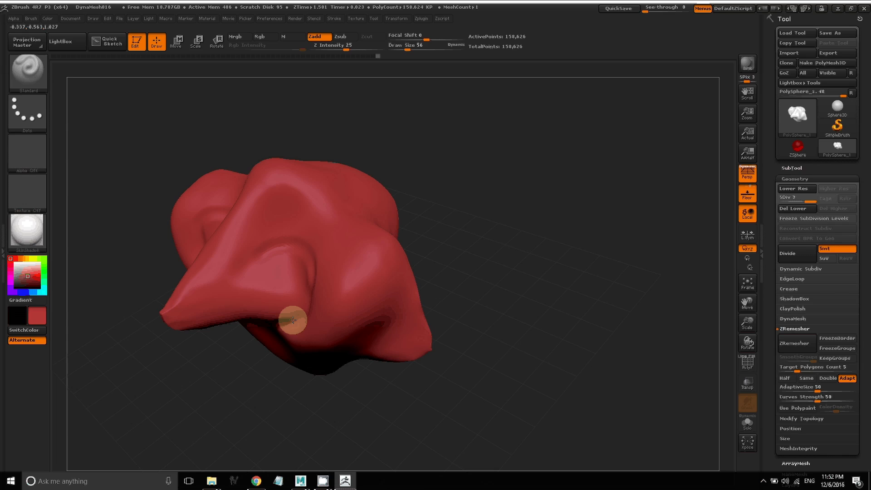
# Step: Set the draw size to 113 and the Z intensity to 100, and carve symmetrical nostril hollows under the nose
pyautogui.moveTo(735, 343); pyautogui.dragTo(311, 331)
pyautogui.moveTo(743, 347); pyautogui.dragTo(753, 319)
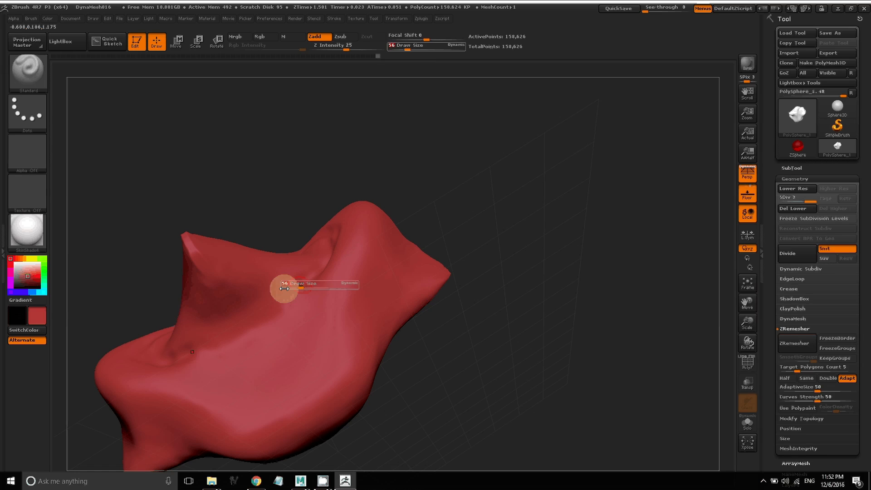
pyautogui.press('s')
pyautogui.press('ctrl')
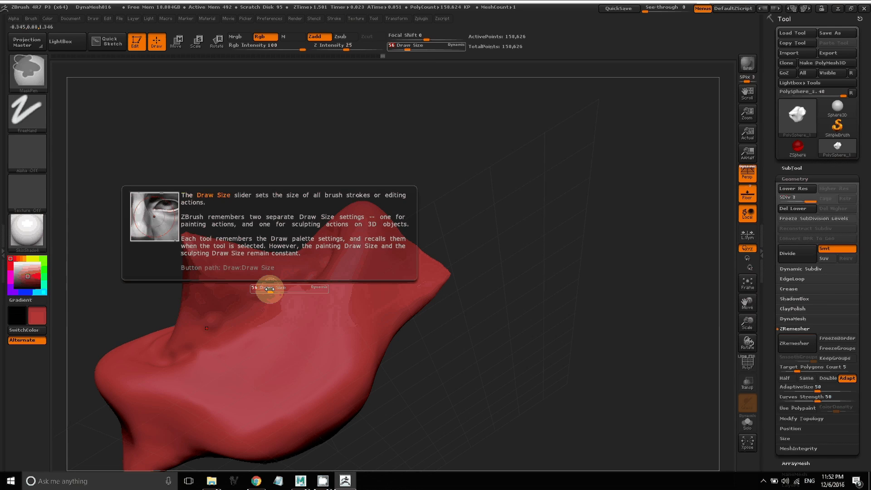
pyautogui.press('s')
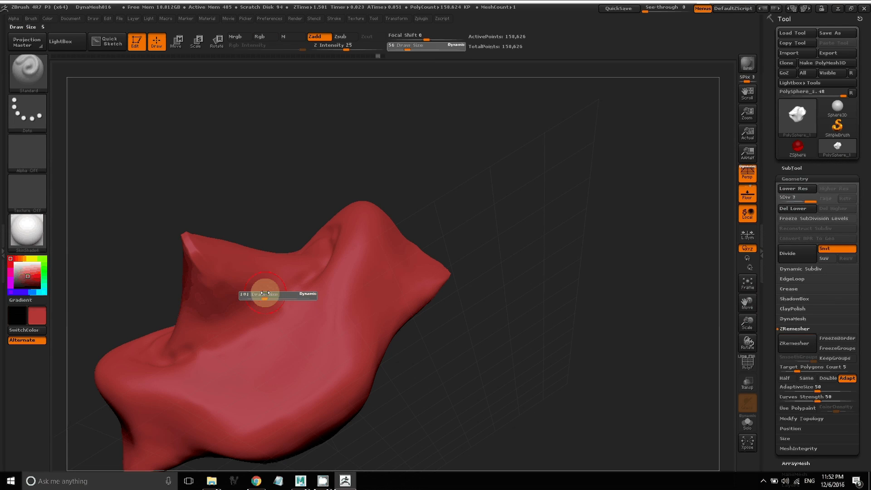
pyautogui.moveTo(265, 293); pyautogui.dragTo(269, 294)
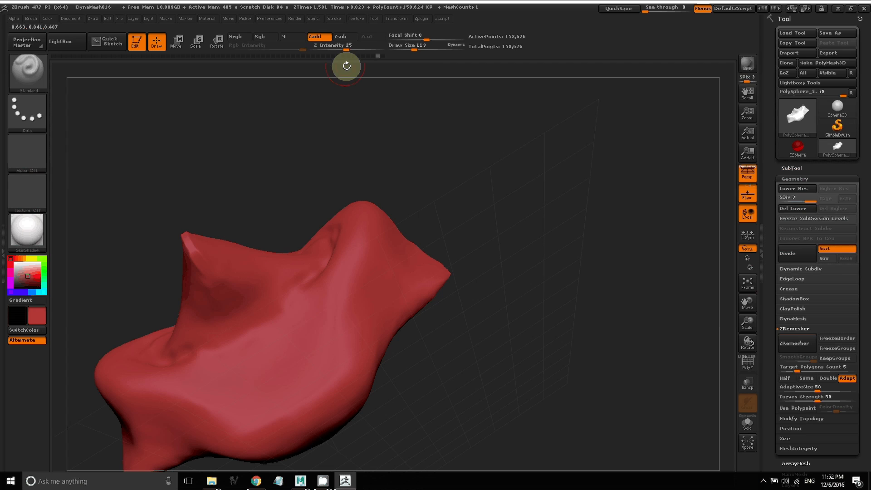
pyautogui.moveTo(345, 48); pyautogui.dragTo(383, 47)
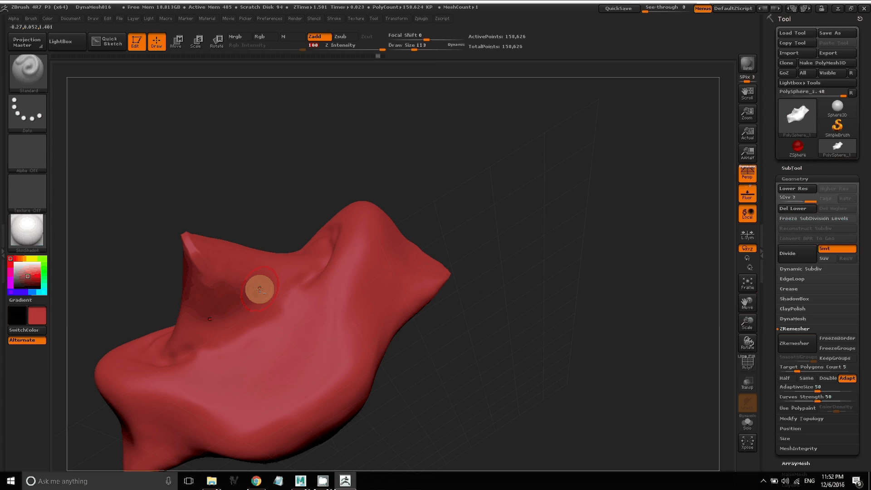
pyautogui.moveTo(259, 287); pyautogui.dragTo(253, 288)
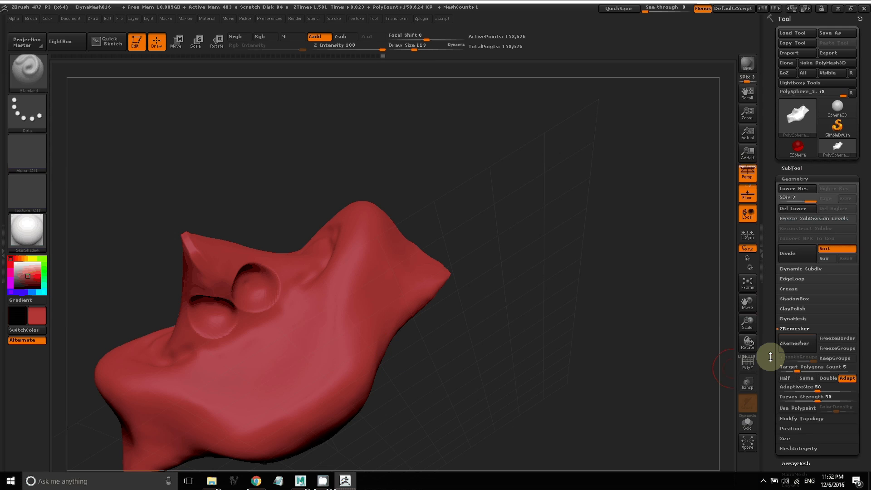
# Step: Sculpt a fine groove around the nostril wing with the Standard brush at draw size 30
pyautogui.moveTo(747, 342); pyautogui.dragTo(739, 388)
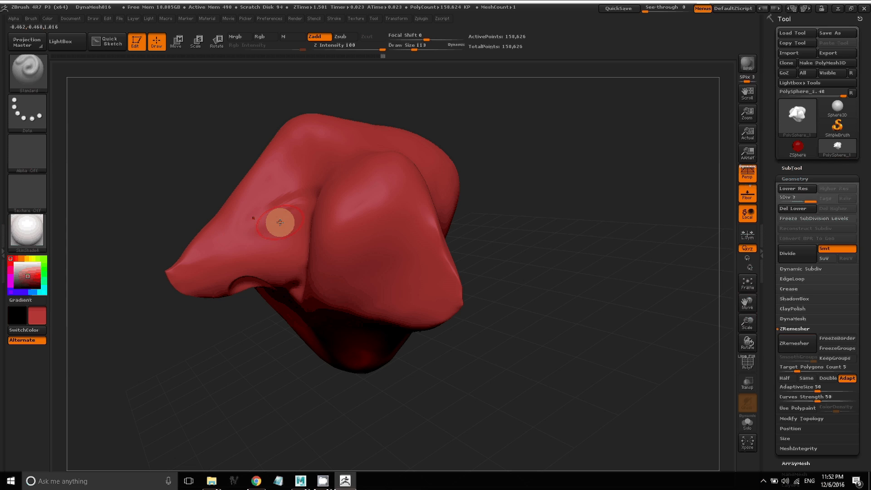
pyautogui.press('s')
pyautogui.moveTo(280, 226)
pyautogui.mouseDown()
pyautogui.moveTo(231, 237)
pyautogui.moveTo(253, 224)
pyautogui.moveTo(282, 228)
pyautogui.moveTo(297, 247)
pyautogui.moveTo(283, 287)
pyautogui.mouseUp()
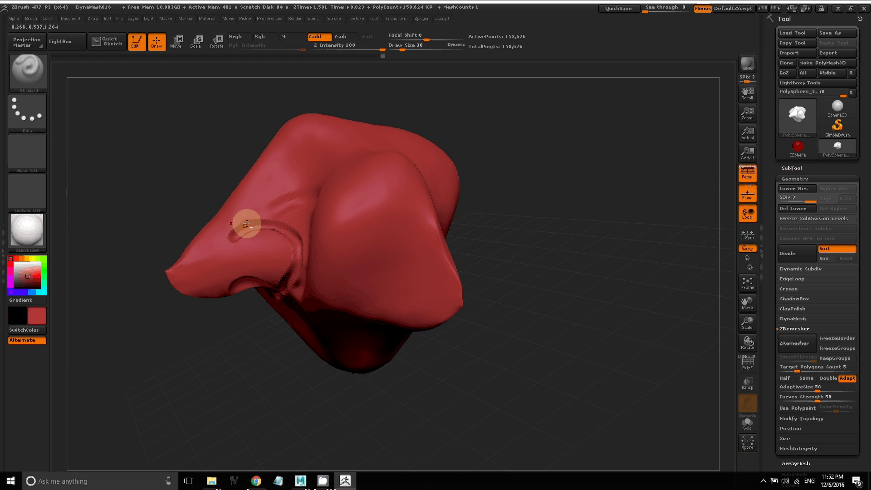
pyautogui.moveTo(747, 343)
pyautogui.mouseDown()
pyautogui.moveTo(763, 339)
pyautogui.moveTo(754, 340)
pyautogui.mouseUp()
# Step: Enlarge the draw size to 175 and smooth the creases around the nostril wing
pyautogui.press('s')
pyautogui.moveTo(266, 214)
pyautogui.mouseDown()
pyautogui.moveTo(277, 214)
pyautogui.moveTo(261, 224)
pyautogui.moveTo(303, 252)
pyautogui.mouseUp()
pyautogui.keyDown('shift'); pyautogui.moveTo(227, 240); pyautogui.dragTo(229, 241); pyautogui.keyUp('shift')
pyautogui.keyDown('shift'); pyautogui.click(229, 242); pyautogui.keyUp('shift')
pyautogui.moveTo(287, 285)
pyautogui.keyDown('shift'); pyautogui.mouseDown()
pyautogui.moveTo(255, 307)
pyautogui.moveTo(239, 305)
pyautogui.moveTo(268, 312)
pyautogui.mouseUp(); pyautogui.keyUp('shift')
# Step: Raise the Smooth brush's Z intensity to 100 and smooth the nose tip and its underside
pyautogui.moveTo(749, 342); pyautogui.dragTo(722, 338)
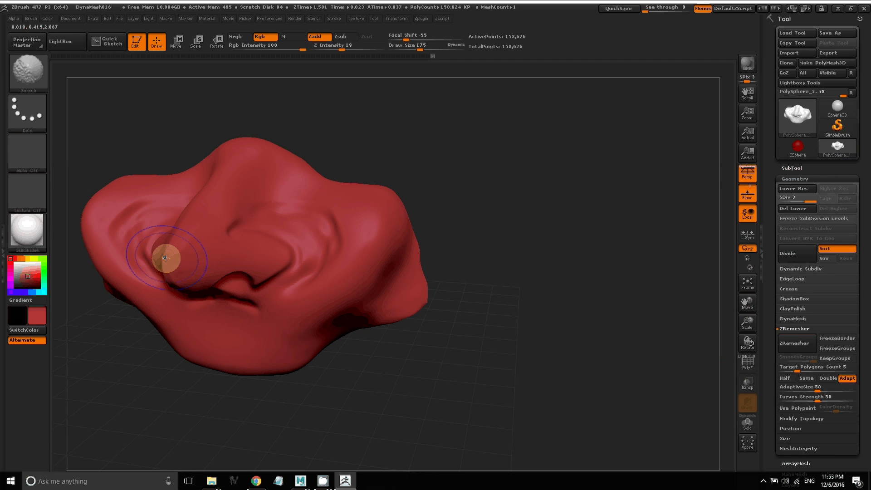
pyautogui.moveTo(166, 258)
pyautogui.mouseDown()
pyautogui.moveTo(175, 272)
pyautogui.moveTo(168, 261)
pyautogui.mouseUp()
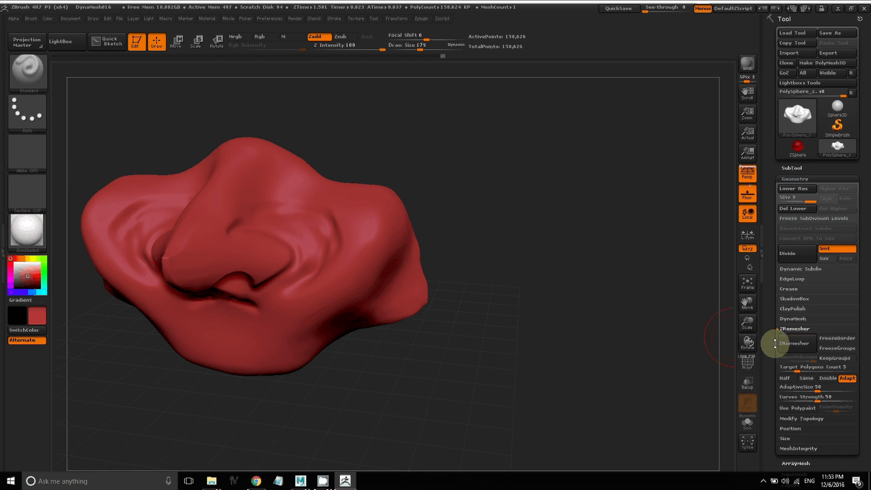
pyautogui.moveTo(748, 344); pyautogui.dragTo(740, 345)
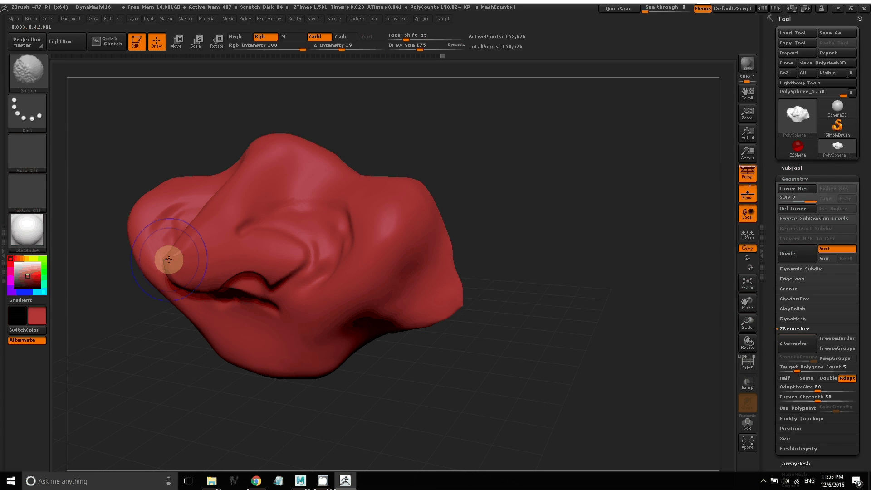
pyautogui.moveTo(168, 260)
pyautogui.keyDown('shift'); pyautogui.mouseDown()
pyautogui.moveTo(172, 270)
pyautogui.moveTo(171, 251)
pyautogui.mouseUp(); pyautogui.keyUp('shift')
pyautogui.click(317, 48)
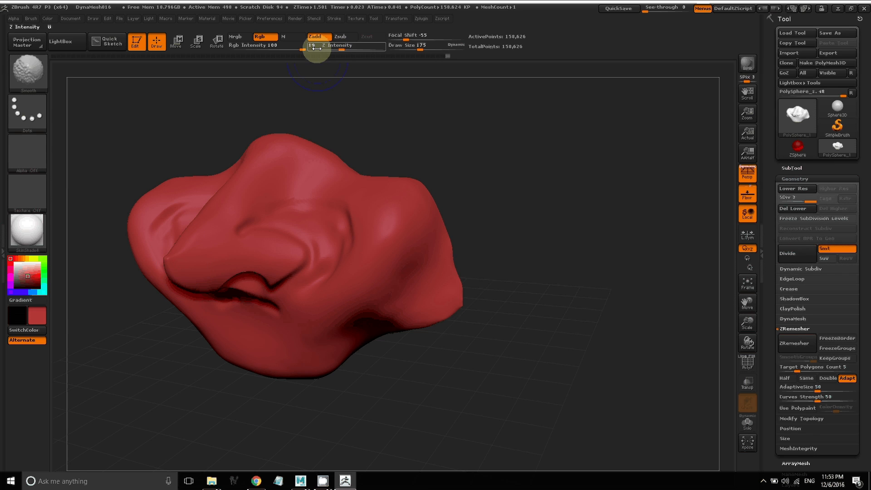
pyautogui.moveTo(338, 46); pyautogui.dragTo(383, 48)
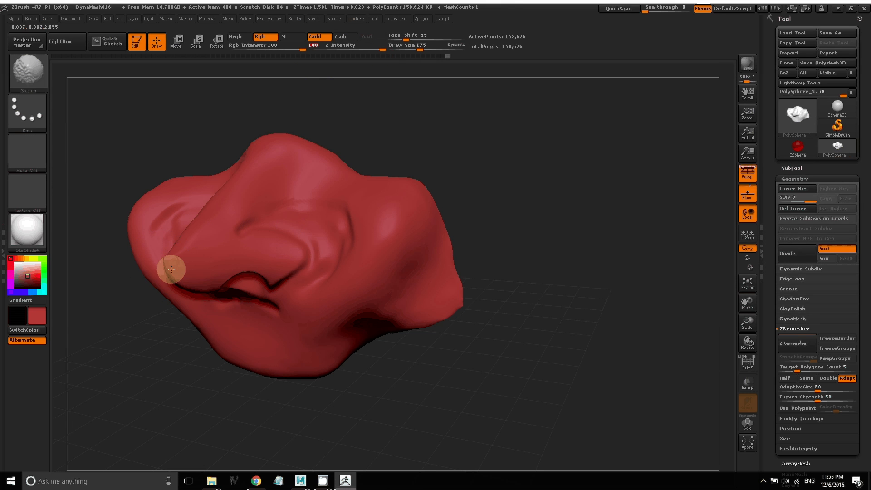
pyautogui.keyDown('shift'); pyautogui.moveTo(171, 268); pyautogui.dragTo(234, 283); pyautogui.keyUp('shift')
# Step: Switch to subdivision level 1 and round off the nose tip with the Smooth brush
pyautogui.moveTo(741, 338); pyautogui.dragTo(755, 343)
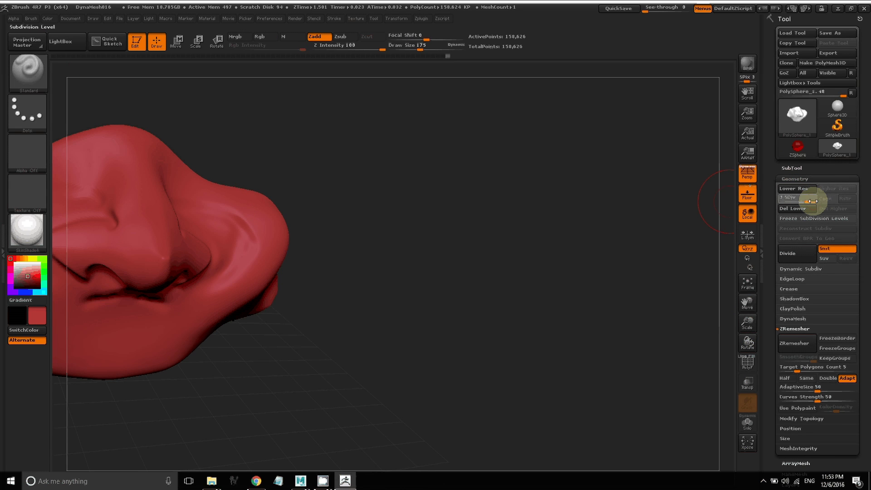
pyautogui.click(787, 203)
pyautogui.moveTo(757, 343); pyautogui.dragTo(734, 350)
pyautogui.press('shift')
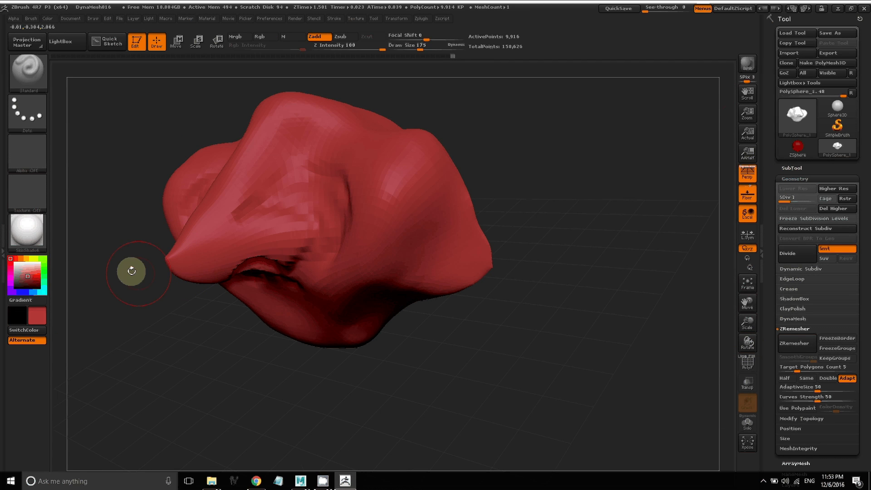
pyautogui.press('shift')
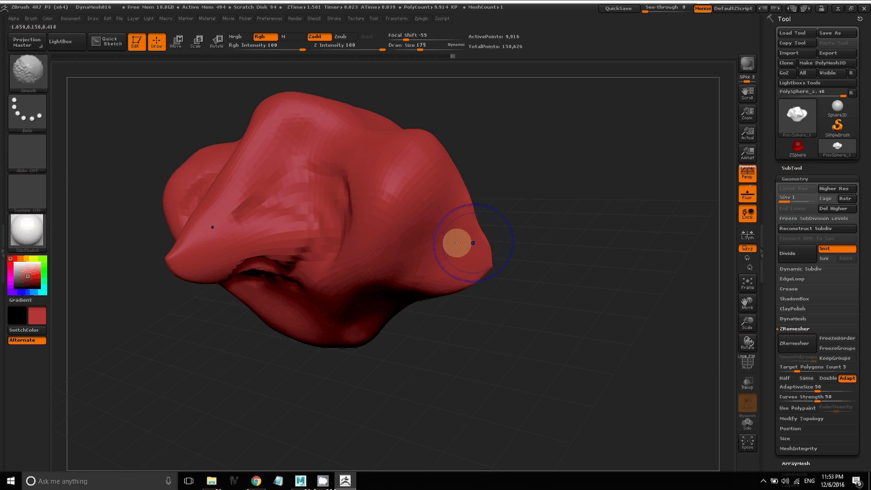
pyautogui.moveTo(182, 246)
pyautogui.keyDown('shift'); pyautogui.mouseDown()
pyautogui.moveTo(169, 263)
pyautogui.moveTo(185, 264)
pyautogui.mouseUp(); pyautogui.keyUp('shift')
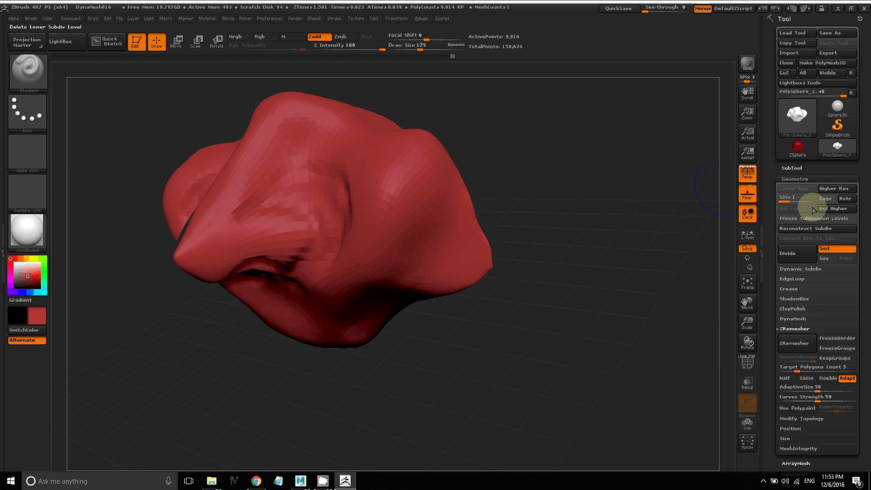
# Step: Return to subdivision level 3, inspect the nose from several angles, and frame the whole model
pyautogui.moveTo(784, 201); pyautogui.dragTo(815, 201)
pyautogui.moveTo(747, 342); pyautogui.dragTo(519, 278)
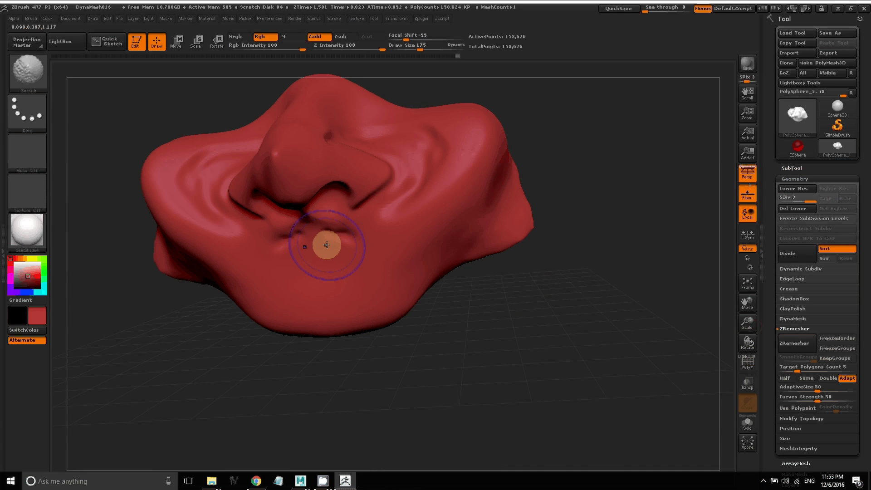
pyautogui.moveTo(747, 344)
pyautogui.mouseDown()
pyautogui.moveTo(723, 356)
pyautogui.moveTo(279, 165)
pyautogui.mouseUp()
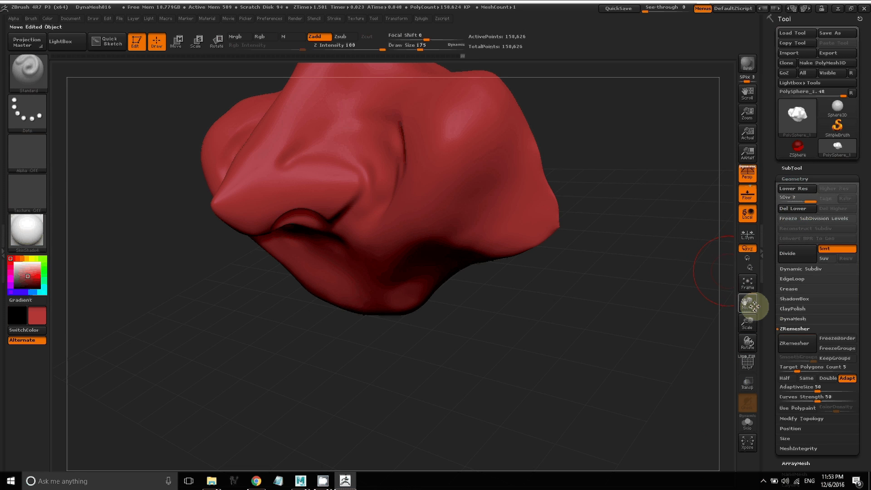
pyautogui.click(748, 282)
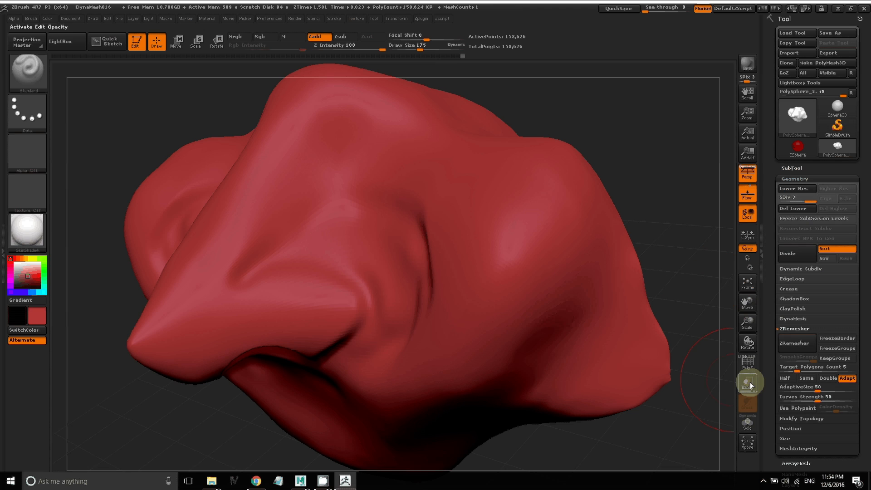
pyautogui.moveTo(748, 321); pyautogui.dragTo(749, 320)
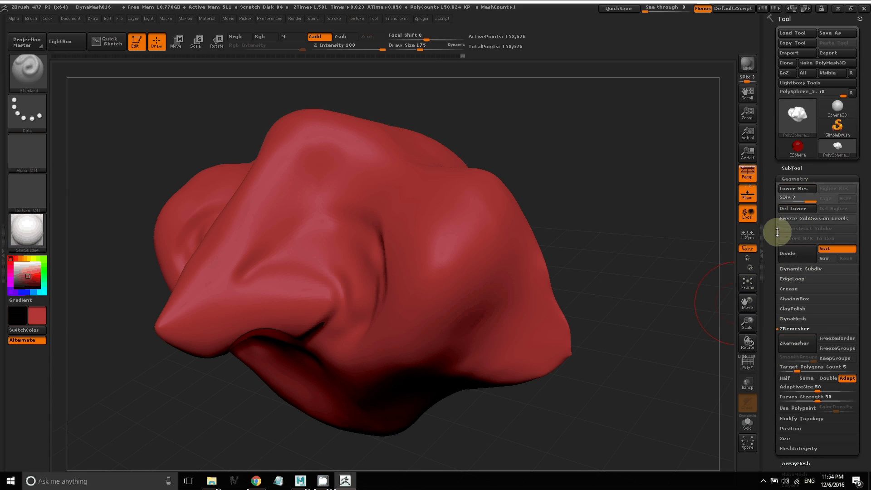
# Step: Switch to subdivision level 1 and show the PolyFrame wireframe
pyautogui.click(782, 201)
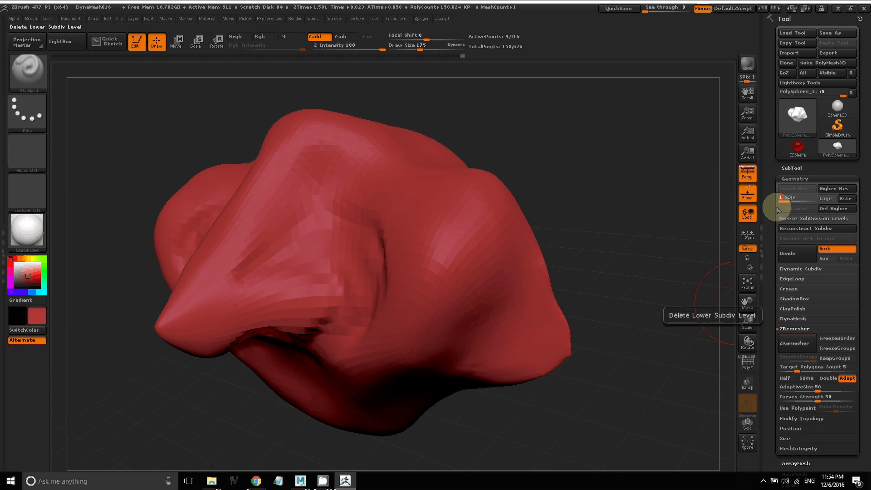
pyautogui.click(748, 364)
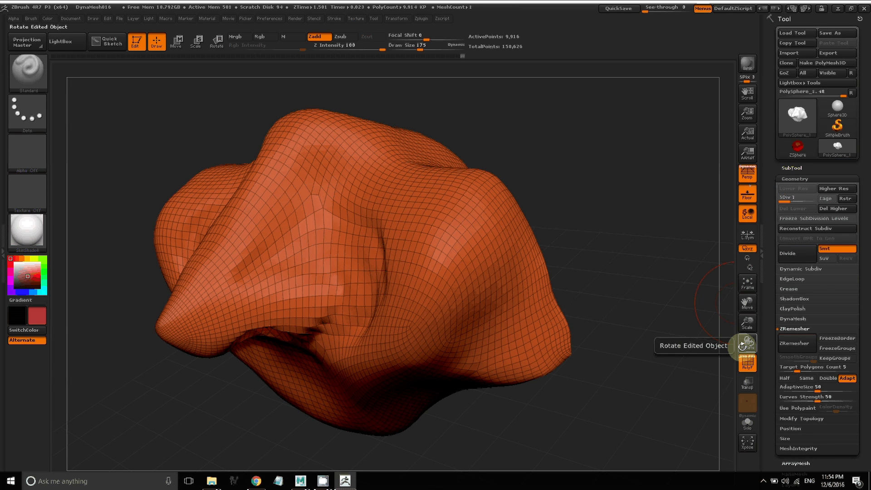
pyautogui.moveTo(742, 345); pyautogui.dragTo(765, 202)
# Step: Compare the wireframe at subdivision levels 1 and 3, finishing on level 3
pyautogui.click(800, 201)
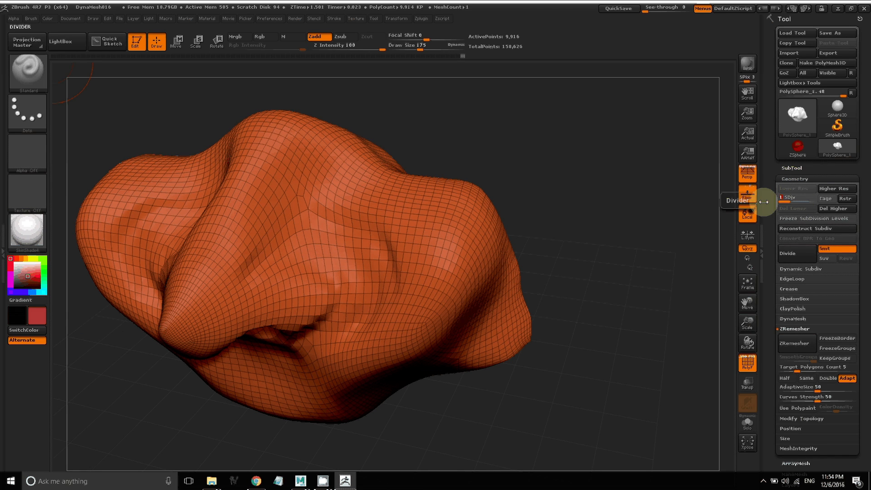
pyautogui.click(800, 201)
pyautogui.moveTo(800, 201); pyautogui.dragTo(814, 199)
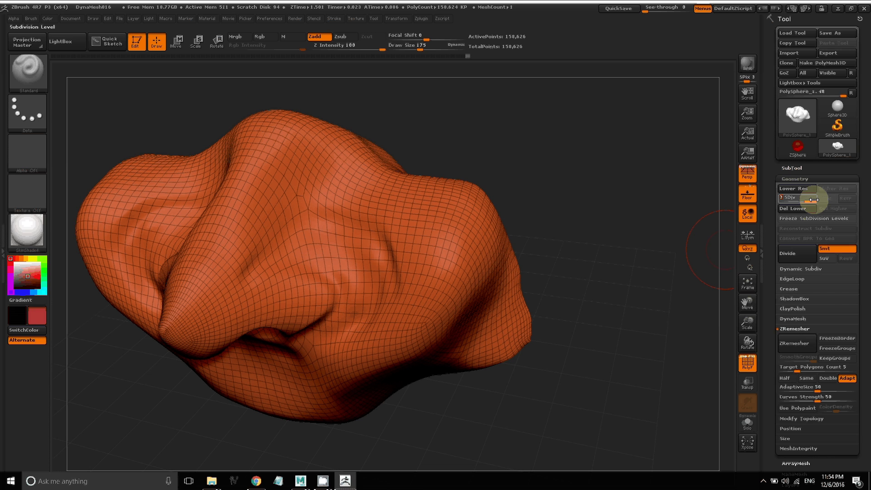
pyautogui.moveTo(810, 200); pyautogui.dragTo(784, 202)
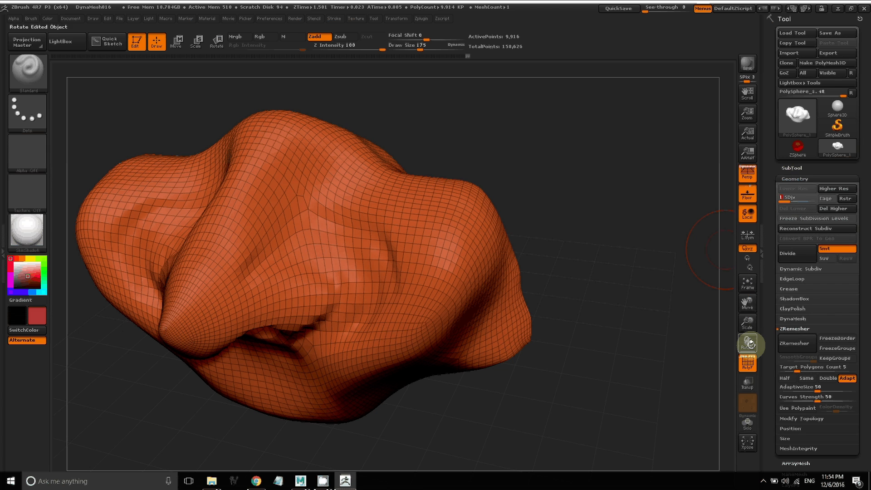
pyautogui.moveTo(748, 344); pyautogui.dragTo(404, 304)
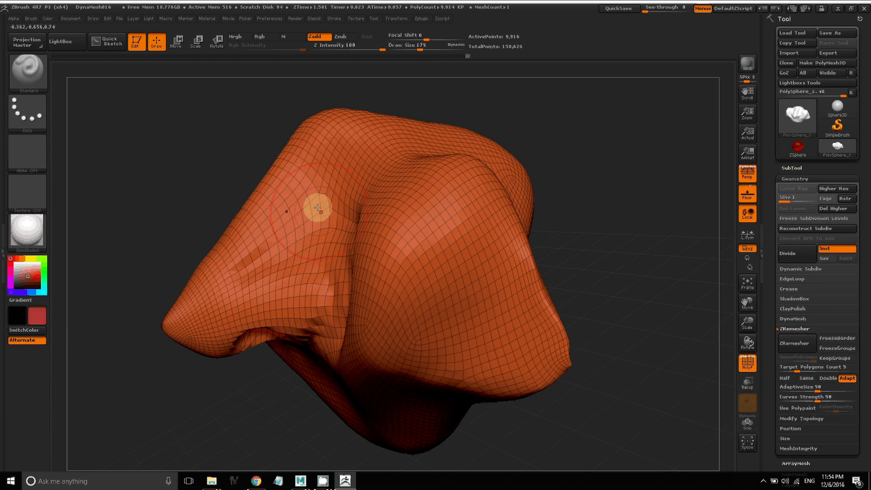
pyautogui.moveTo(809, 198)
pyautogui.mouseDown()
pyautogui.moveTo(795, 202)
pyautogui.moveTo(821, 203)
pyautogui.mouseUp()
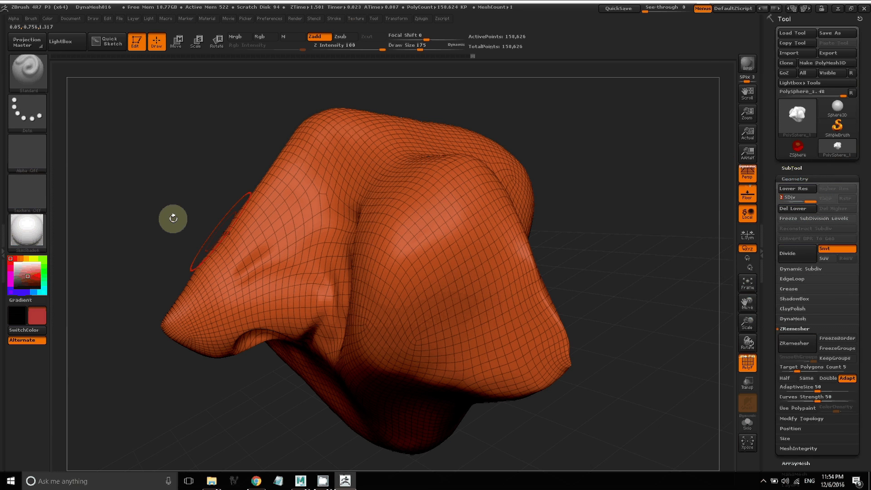
# Step: Choose the Move Topological brush, enlarge its draw size, and push the bridge of the nose inward
pyautogui.click(27, 72)
pyautogui.click(214, 103)
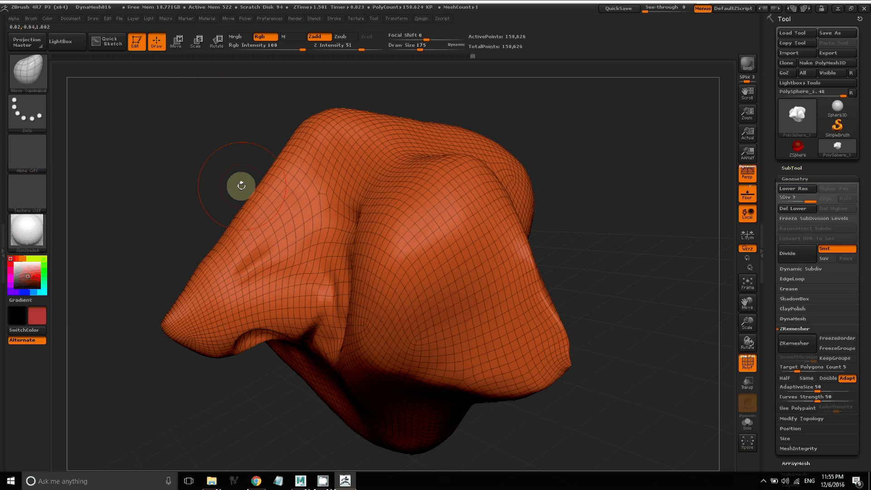
pyautogui.press('s')
pyautogui.moveTo(245, 189)
pyautogui.mouseDown()
pyautogui.moveTo(261, 197)
pyautogui.moveTo(296, 257)
pyautogui.mouseUp()
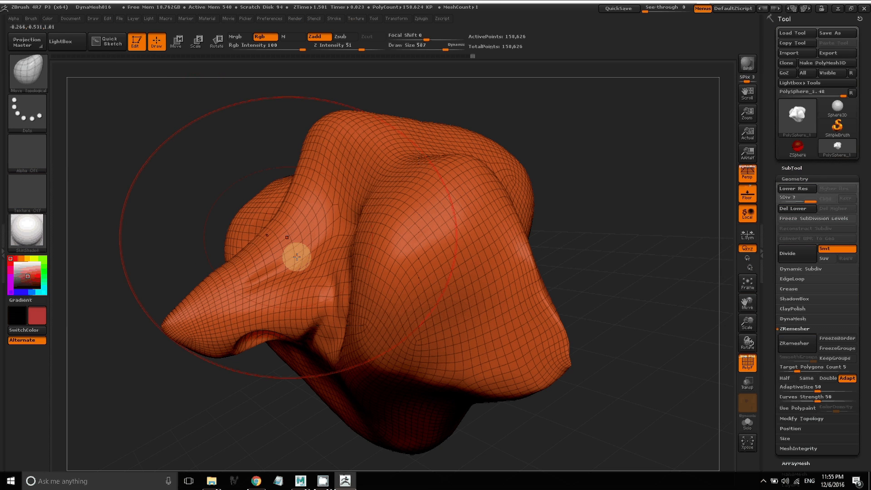
pyautogui.moveTo(749, 344)
pyautogui.mouseDown()
pyautogui.moveTo(791, 344)
pyautogui.moveTo(751, 346)
pyautogui.mouseUp()
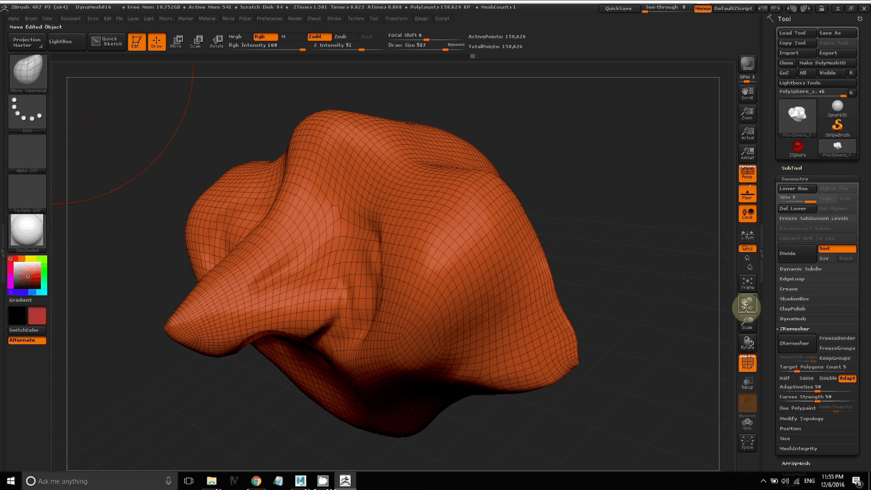